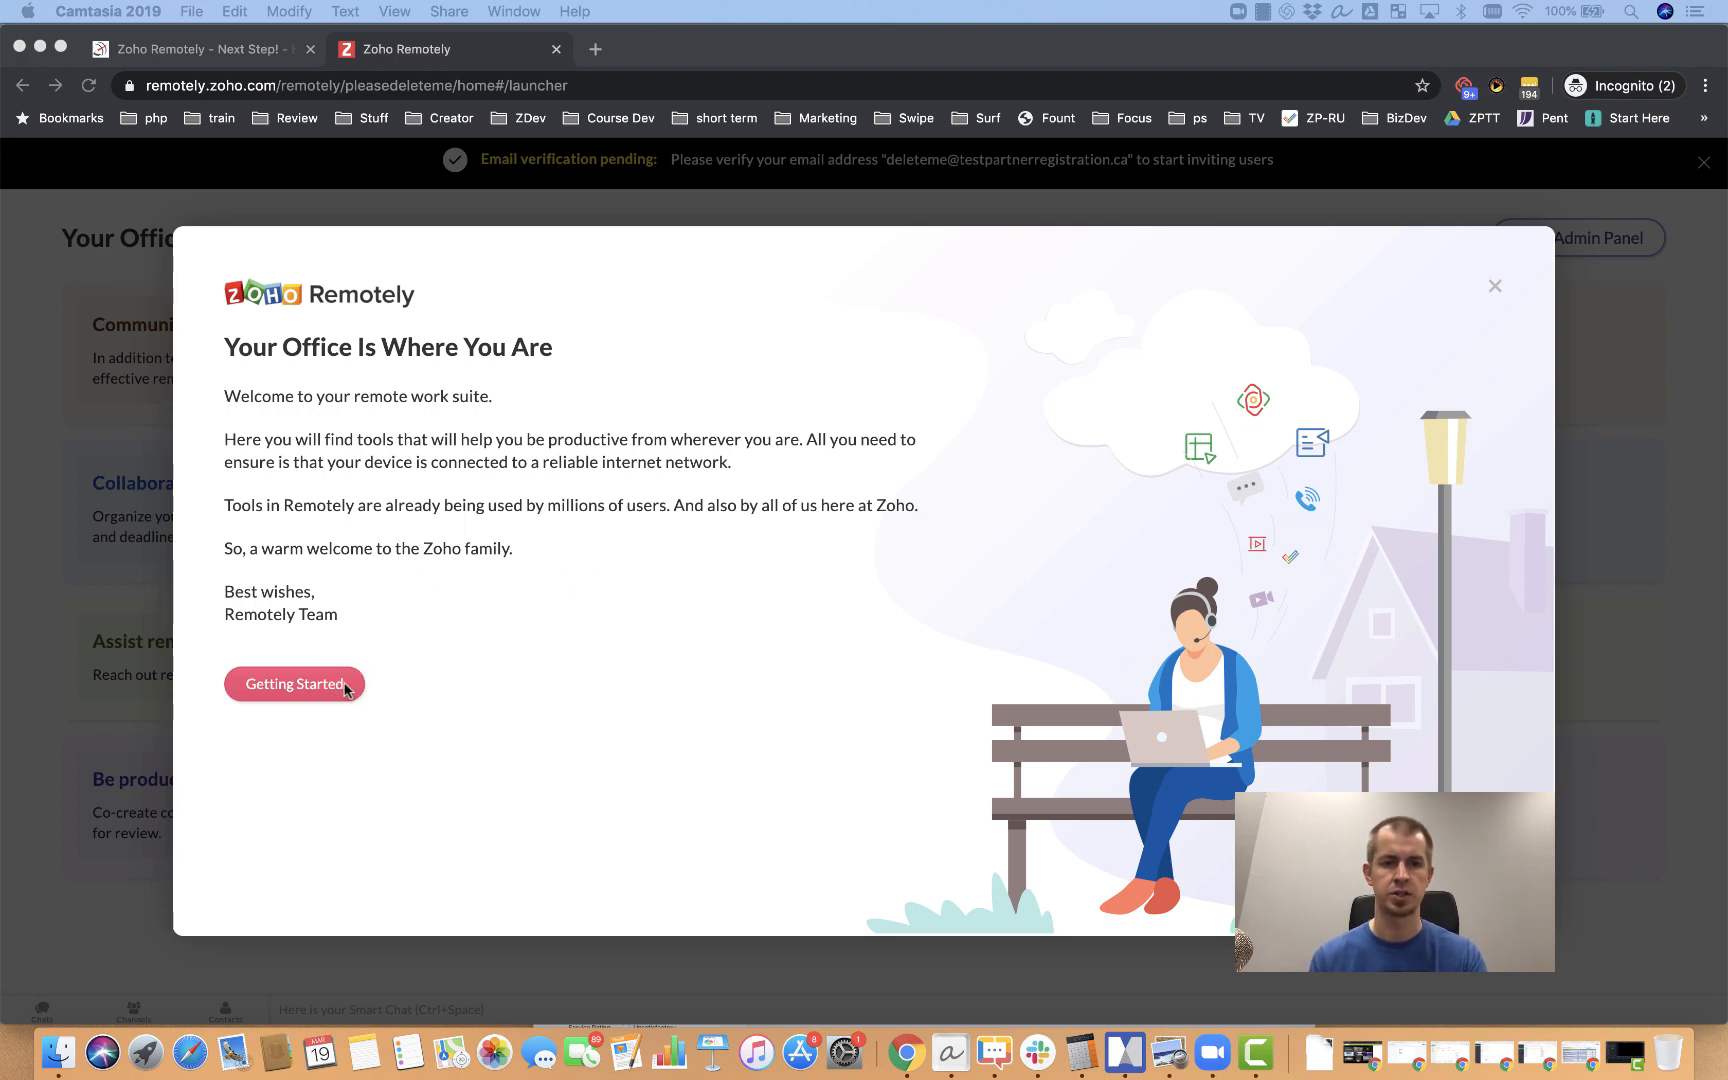
Step: Close the welcome dialog with Getting Started to reveal the Remotely app launcher
{"action": "left_click", "coordinate": [307, 684]}
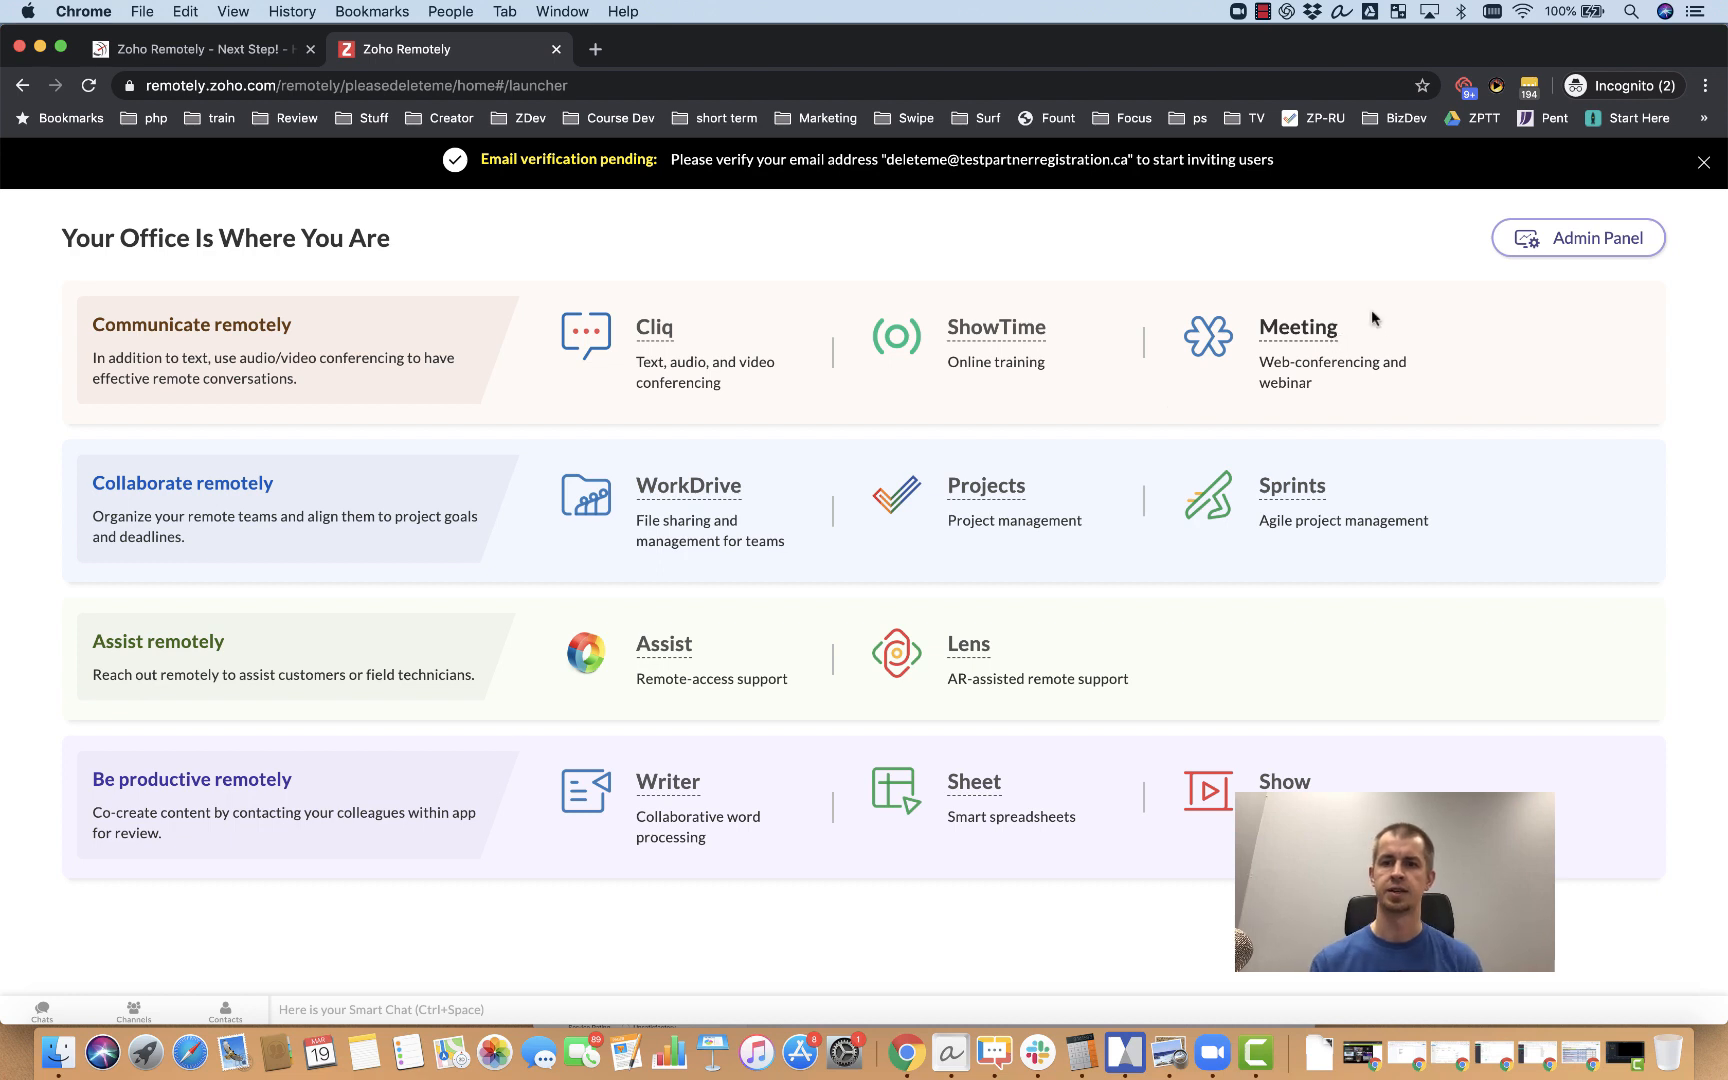
Step: Open the Admin Panel from the launcher's top-right button to reach the organization info page
{"action": "left_click", "coordinate": [1565, 246]}
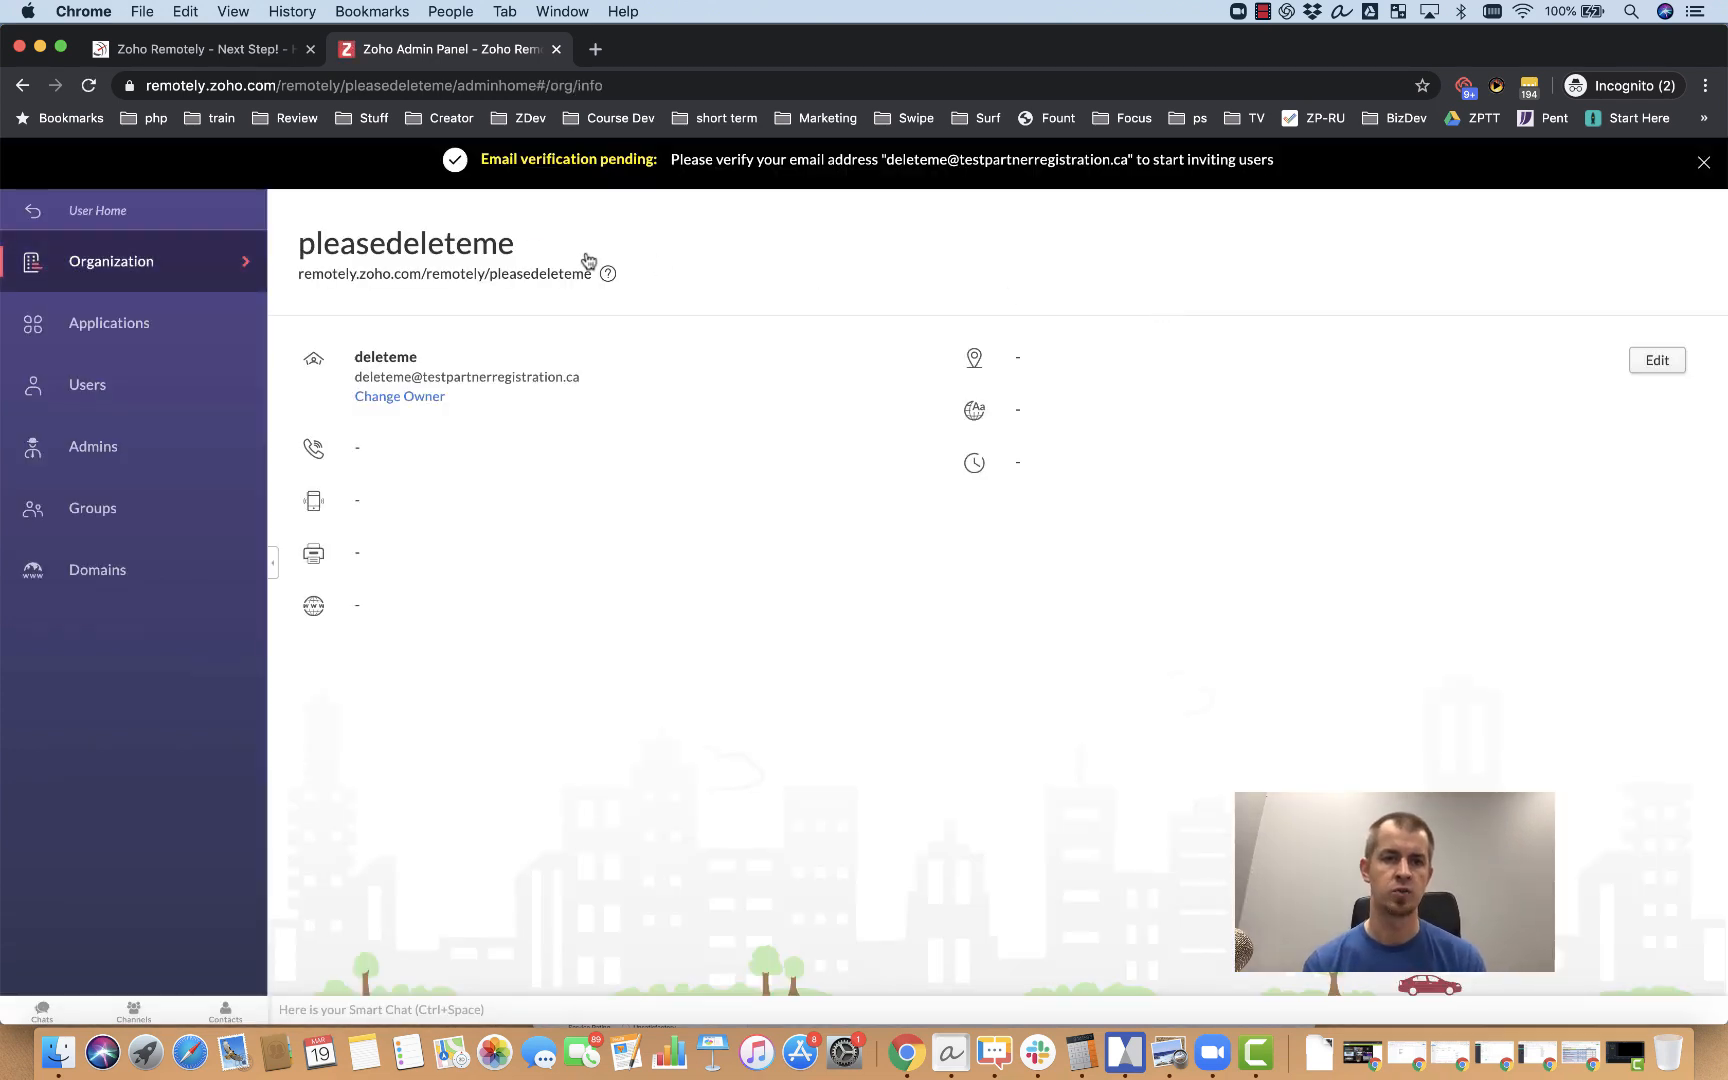
Step: Show the Applications list (Cliq, Meeting, WorkDrive, Projects, Sprints, Assist, ShowTime, Lens) from the sidebar
{"action": "mouse_move", "coordinate": [492, 243]}
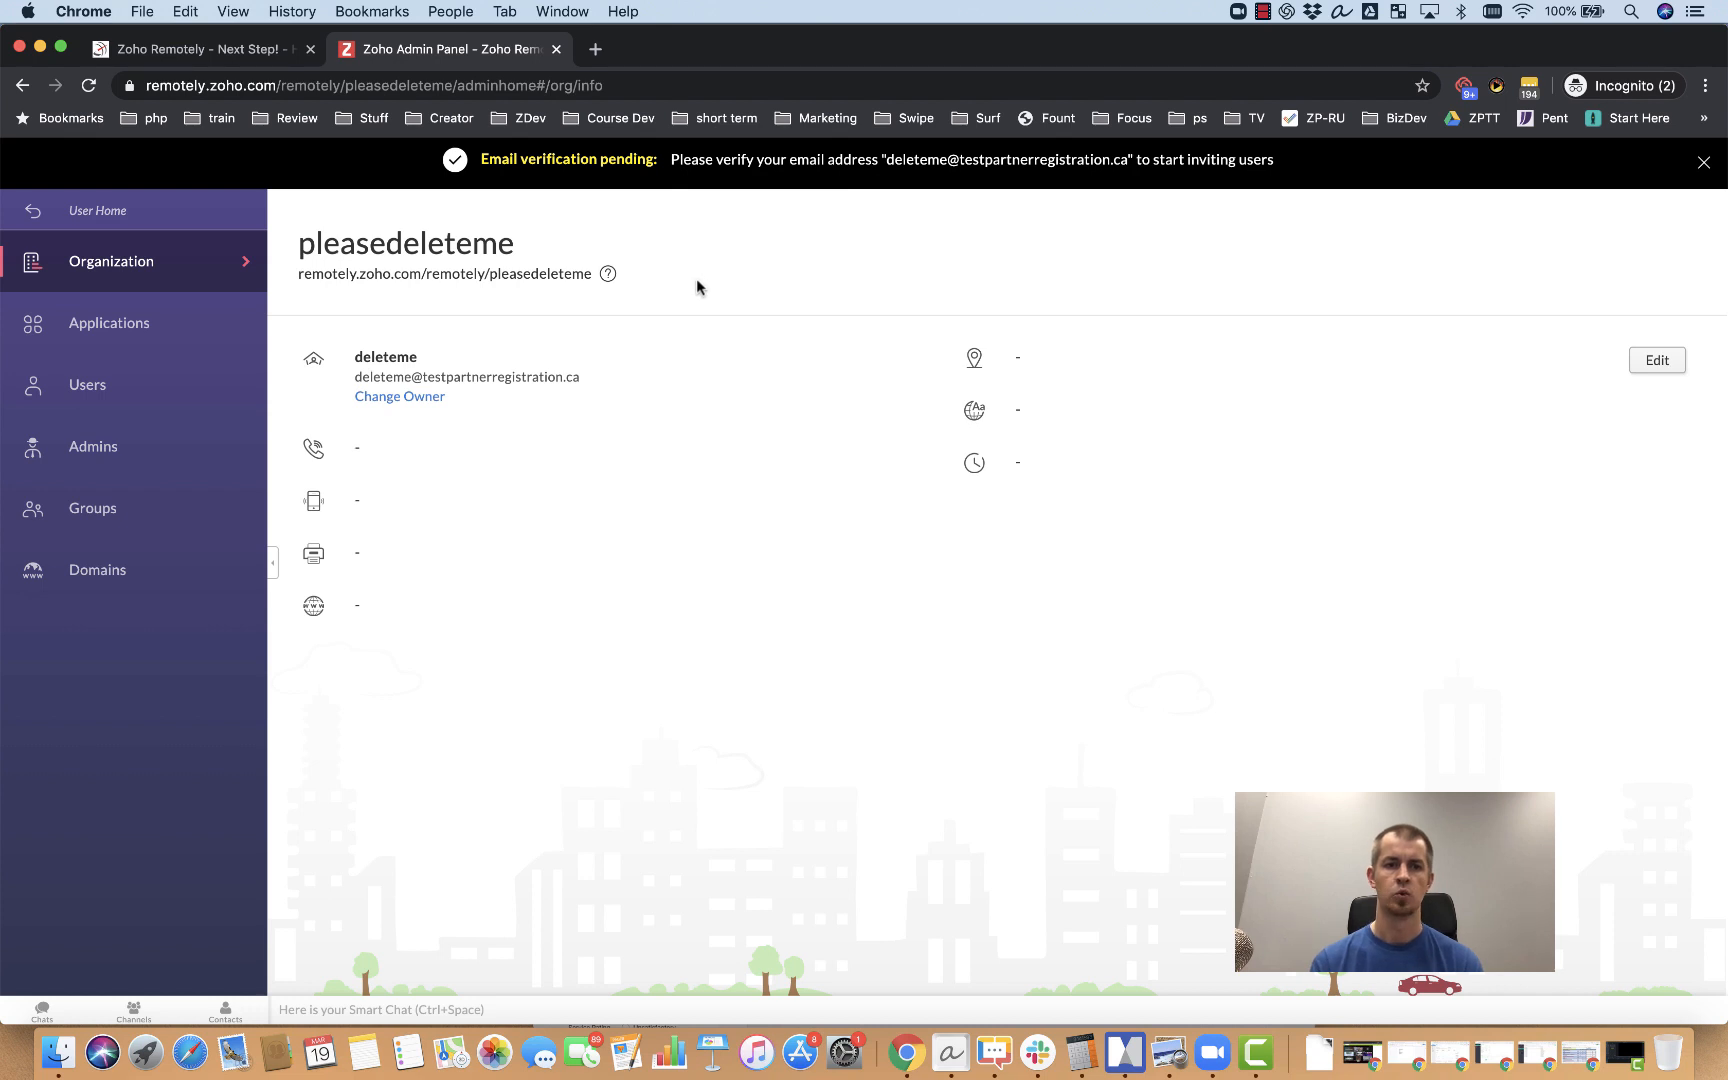
{"action": "left_click", "coordinate": [143, 338]}
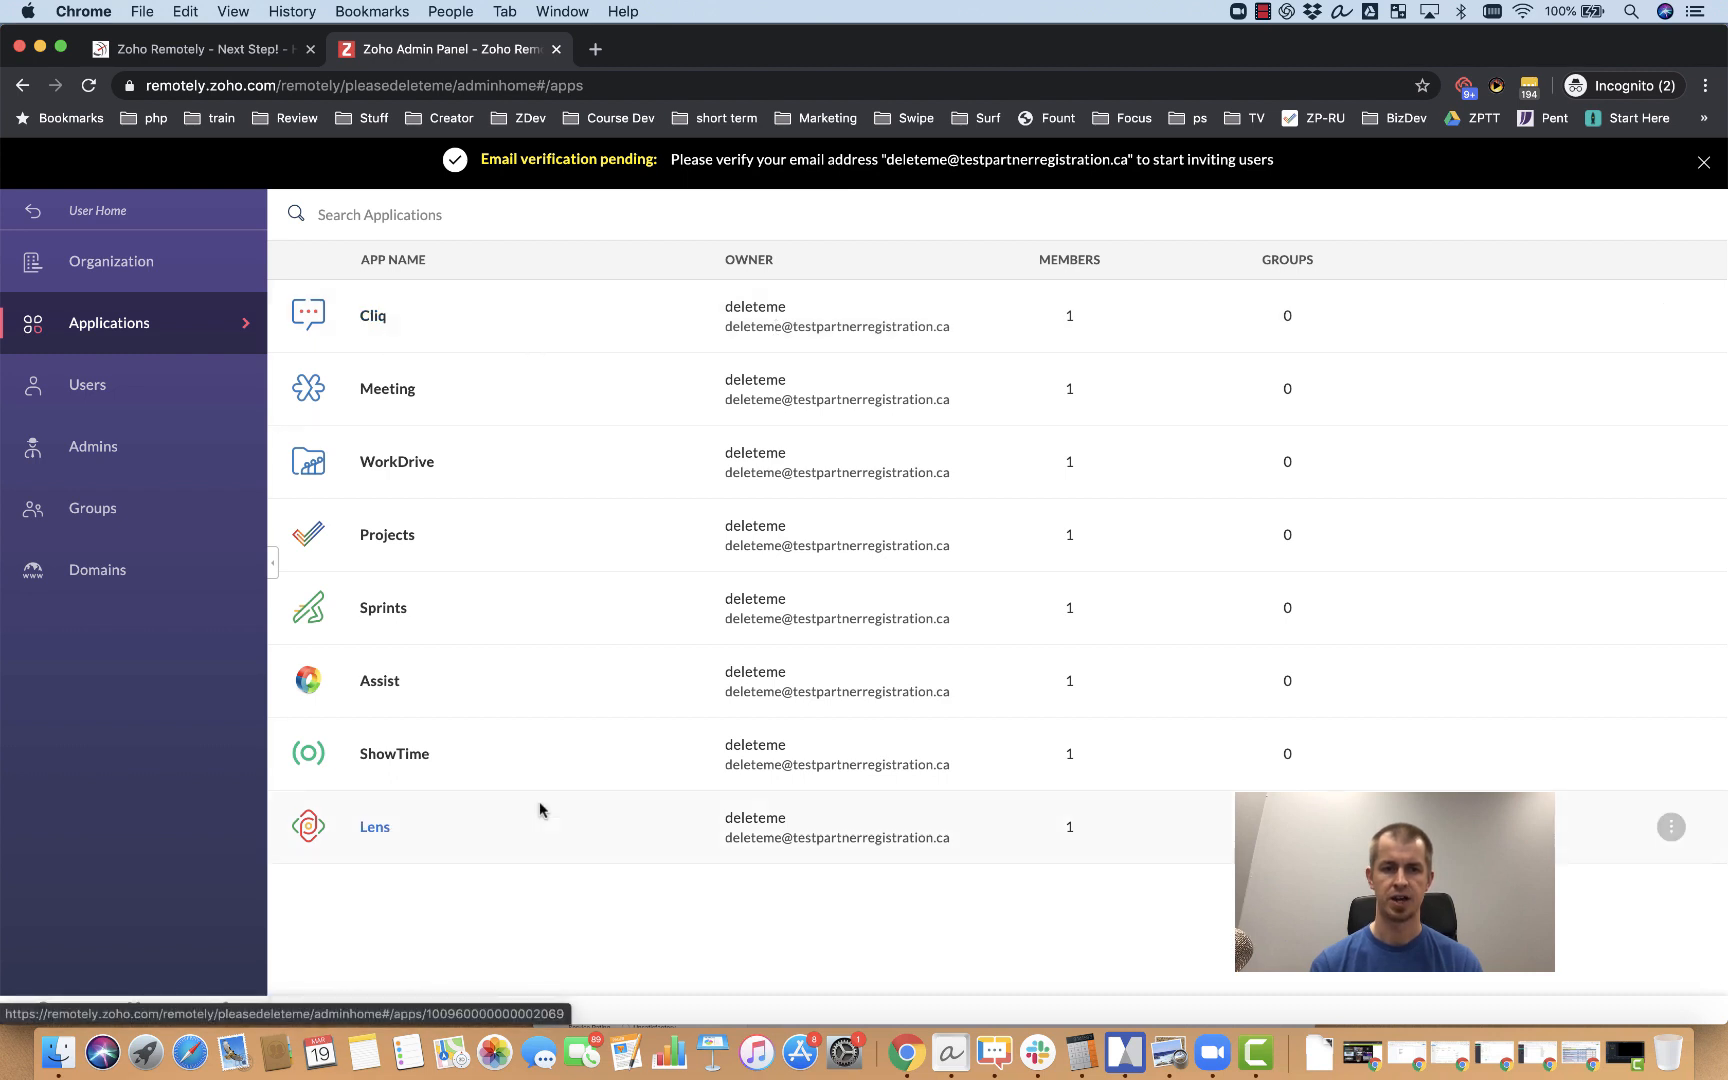
Step: Go back to User Home and launch Cliq, which opens its email-verification page in a new tab
{"action": "left_click", "coordinate": [105, 215]}
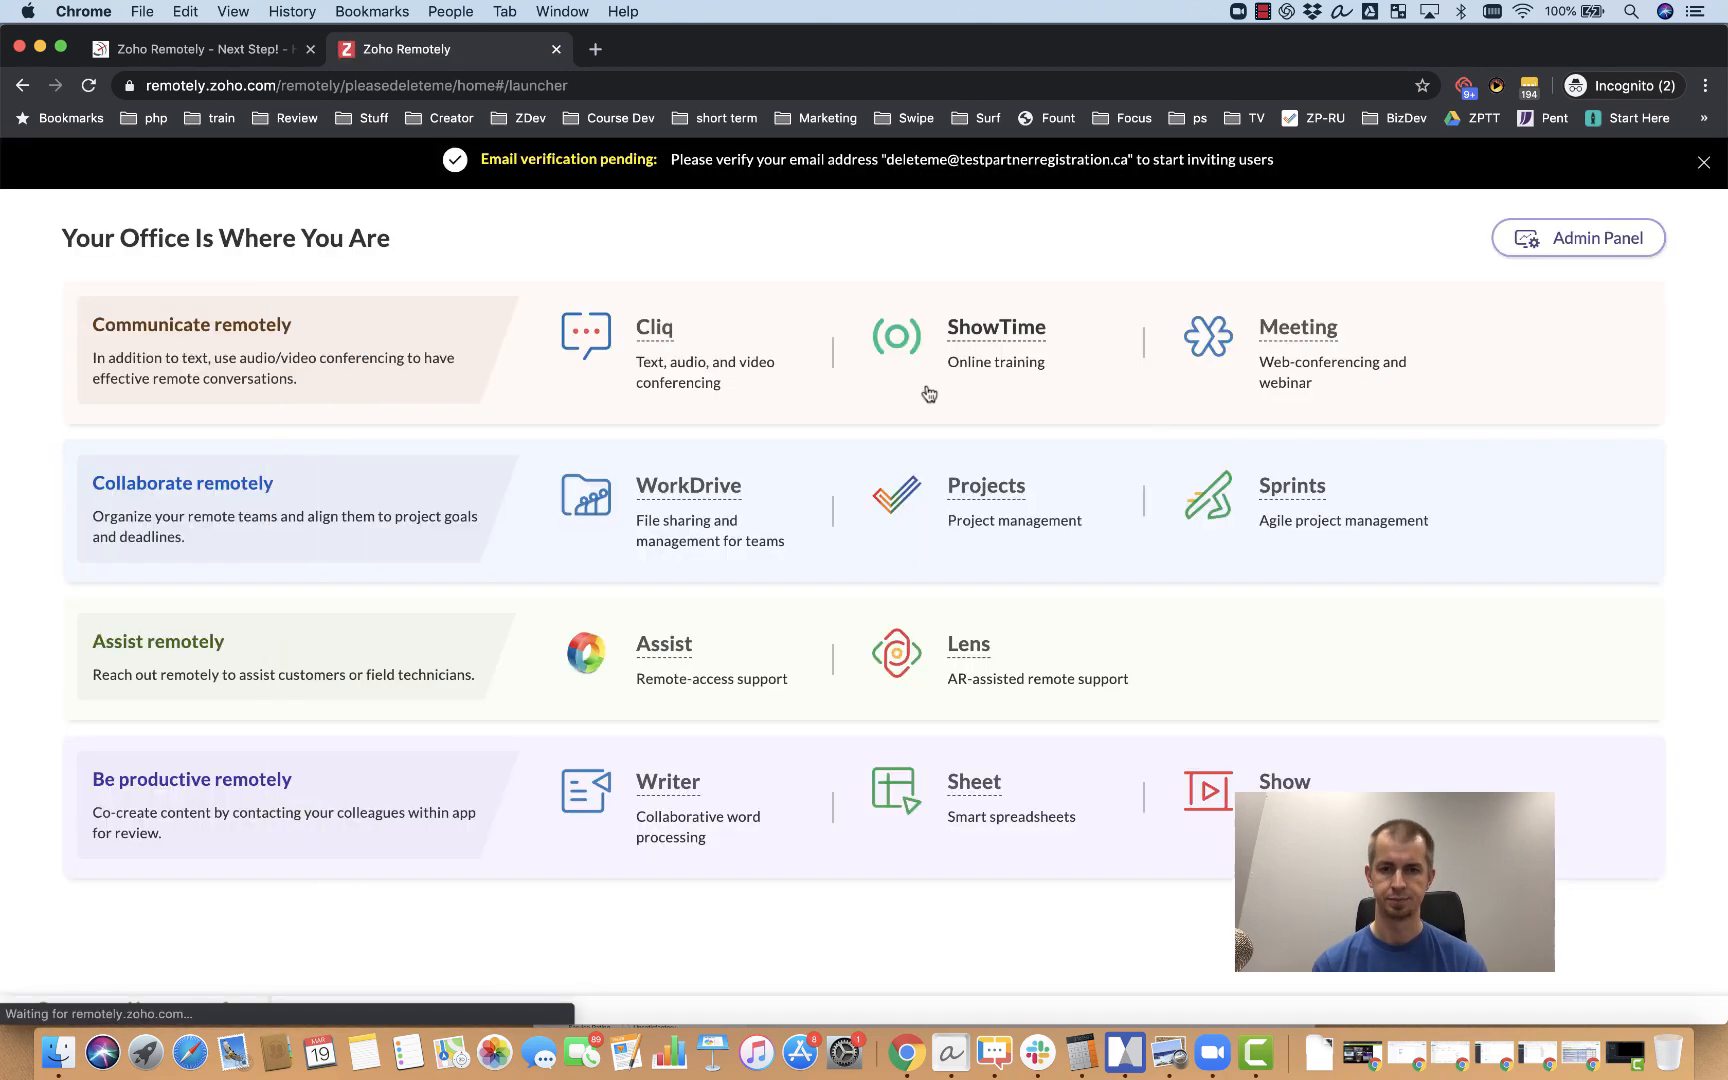
{"action": "left_click", "coordinate": [660, 332]}
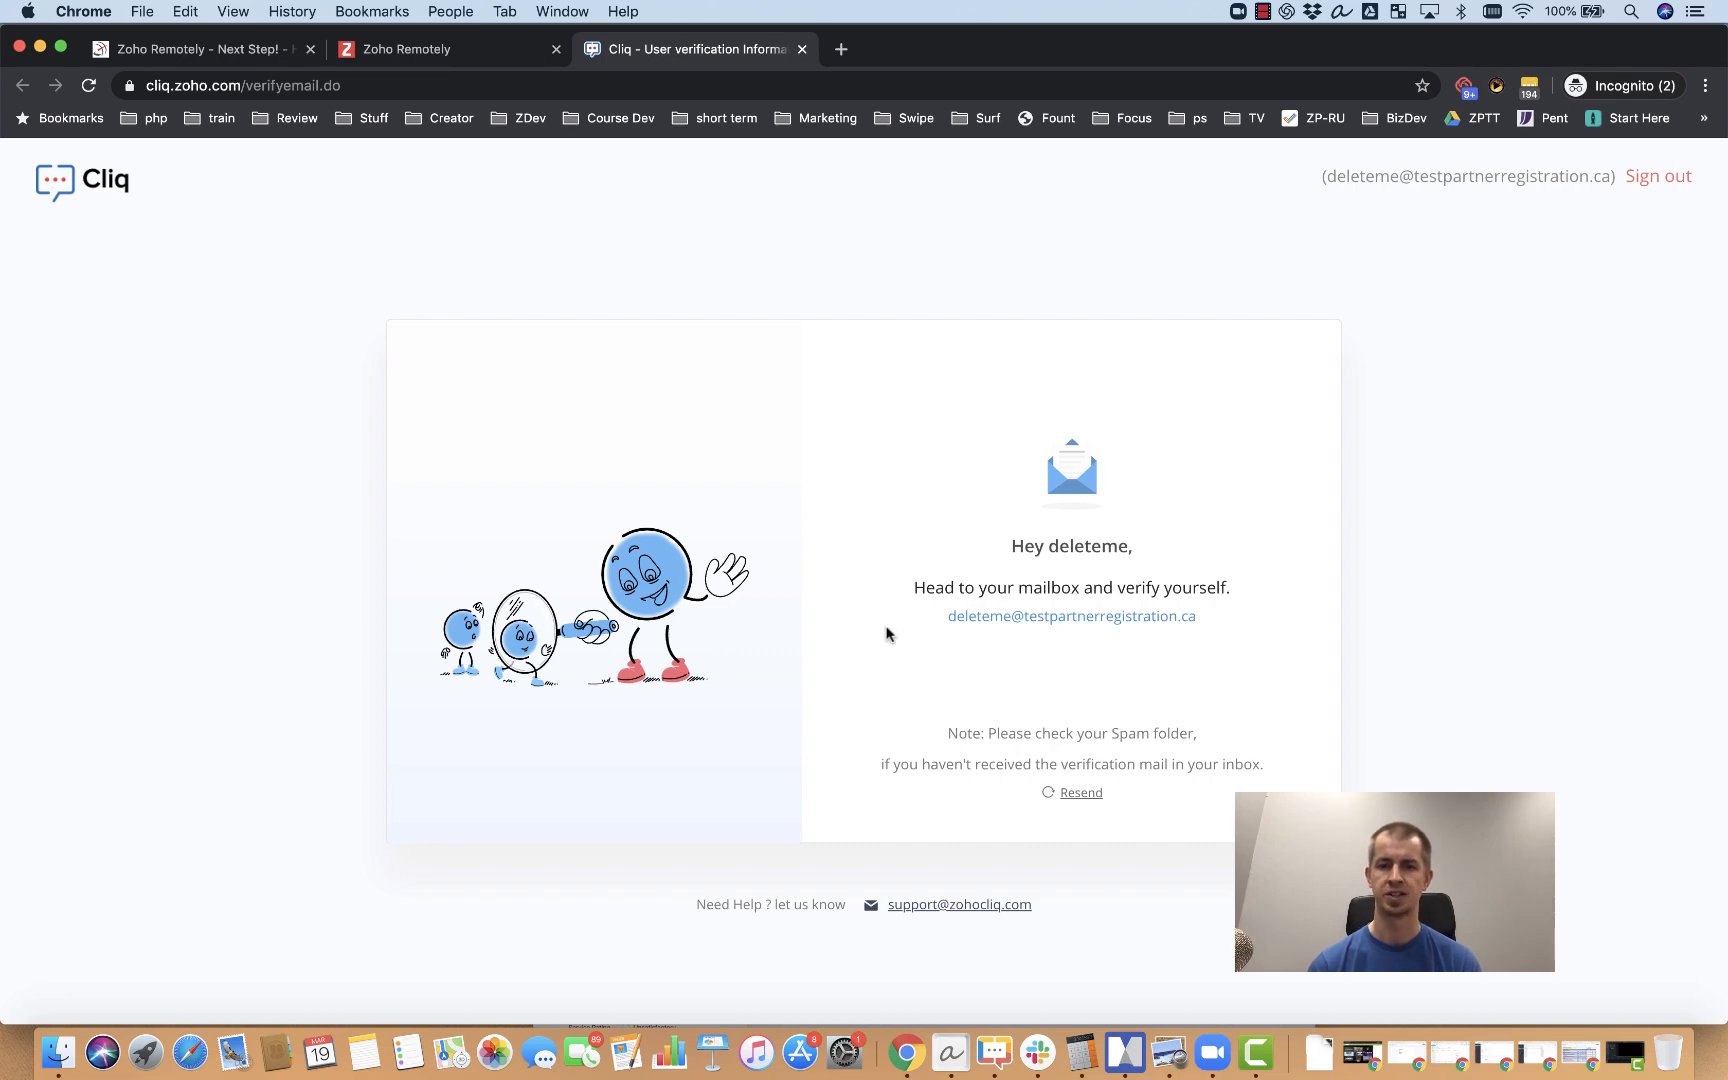
Step: Back in the Zoho Remotely tab, open the admin panel's Users page listing one active user
{"action": "left_click", "coordinate": [476, 52]}
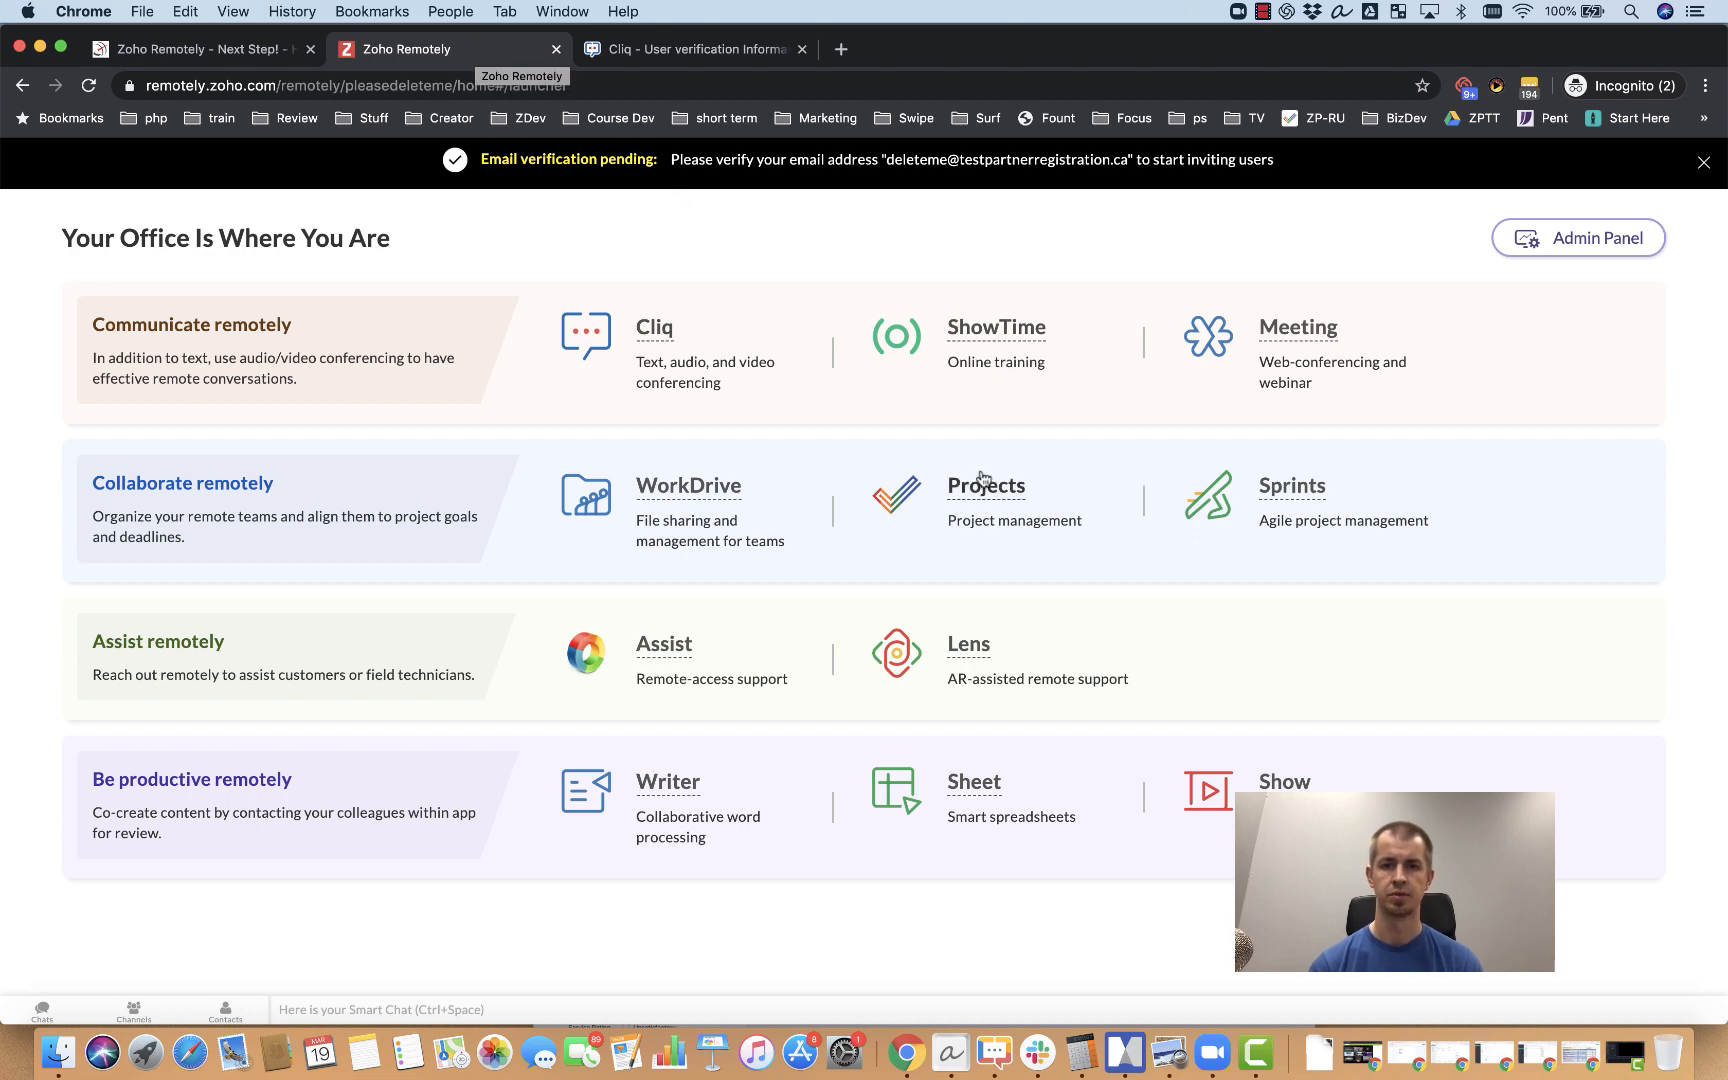
{"action": "left_click", "coordinate": [1570, 240]}
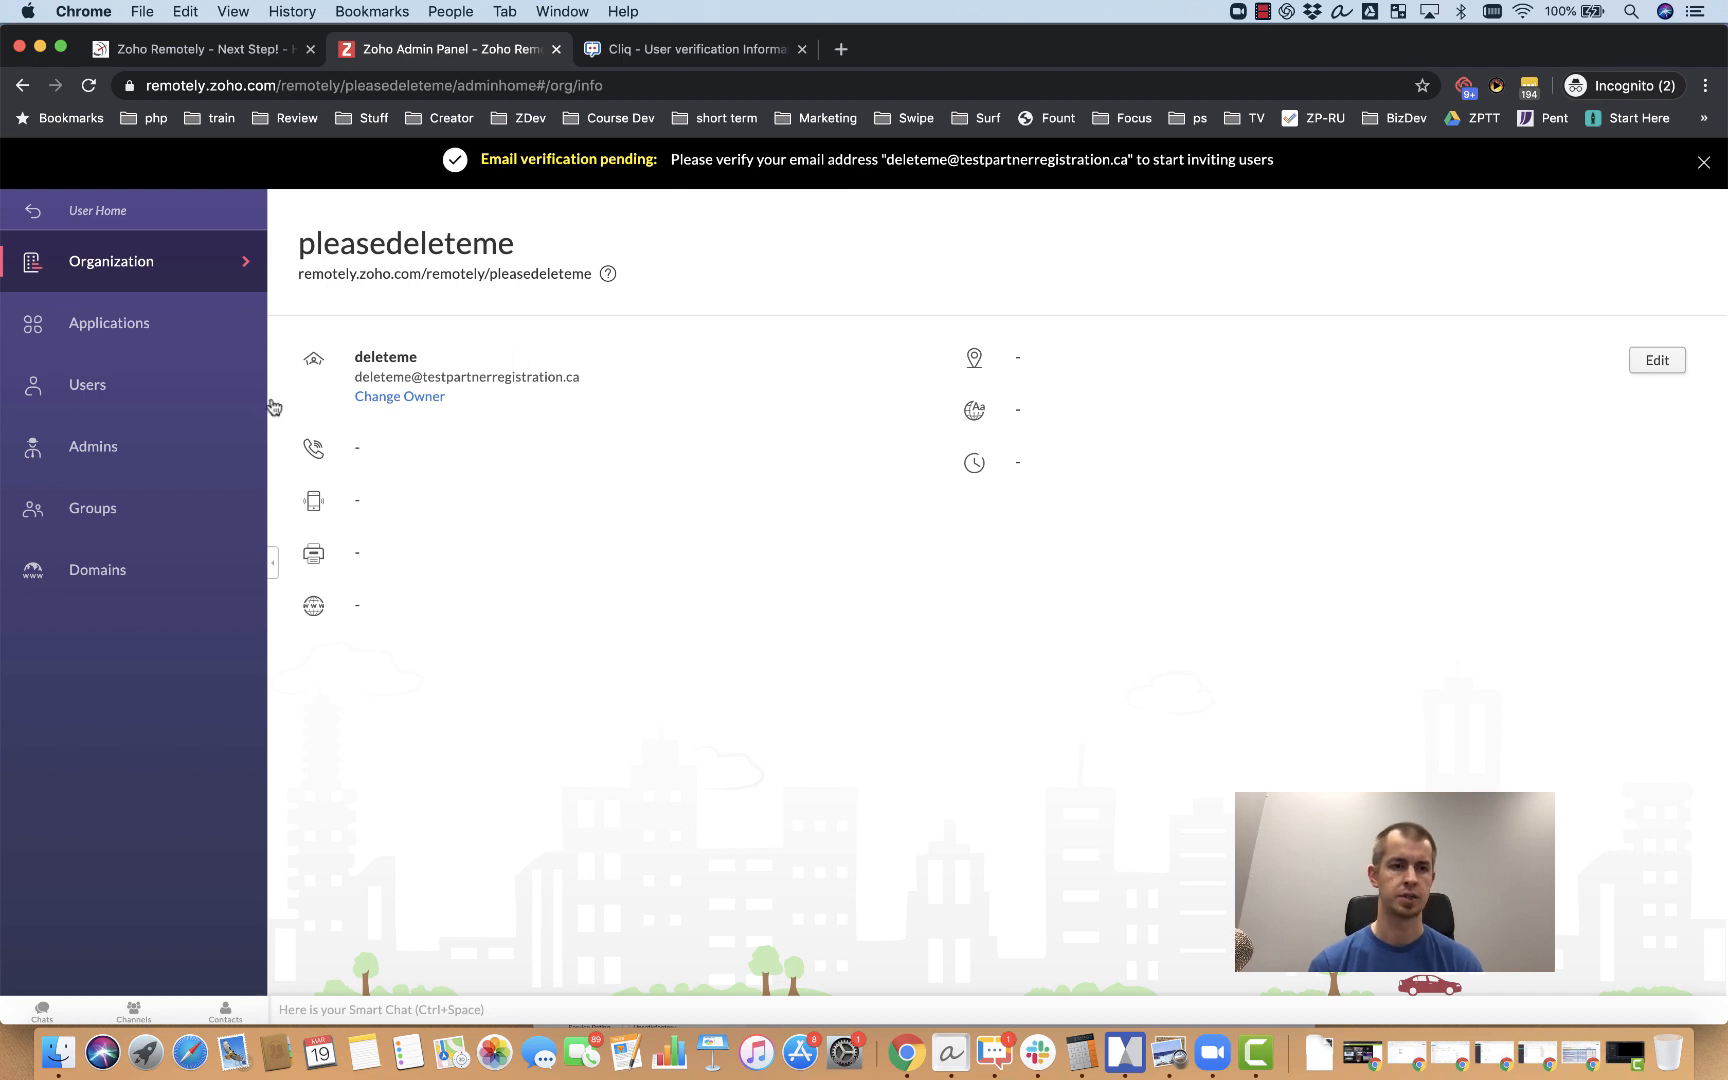
{"action": "left_click", "coordinate": [137, 399]}
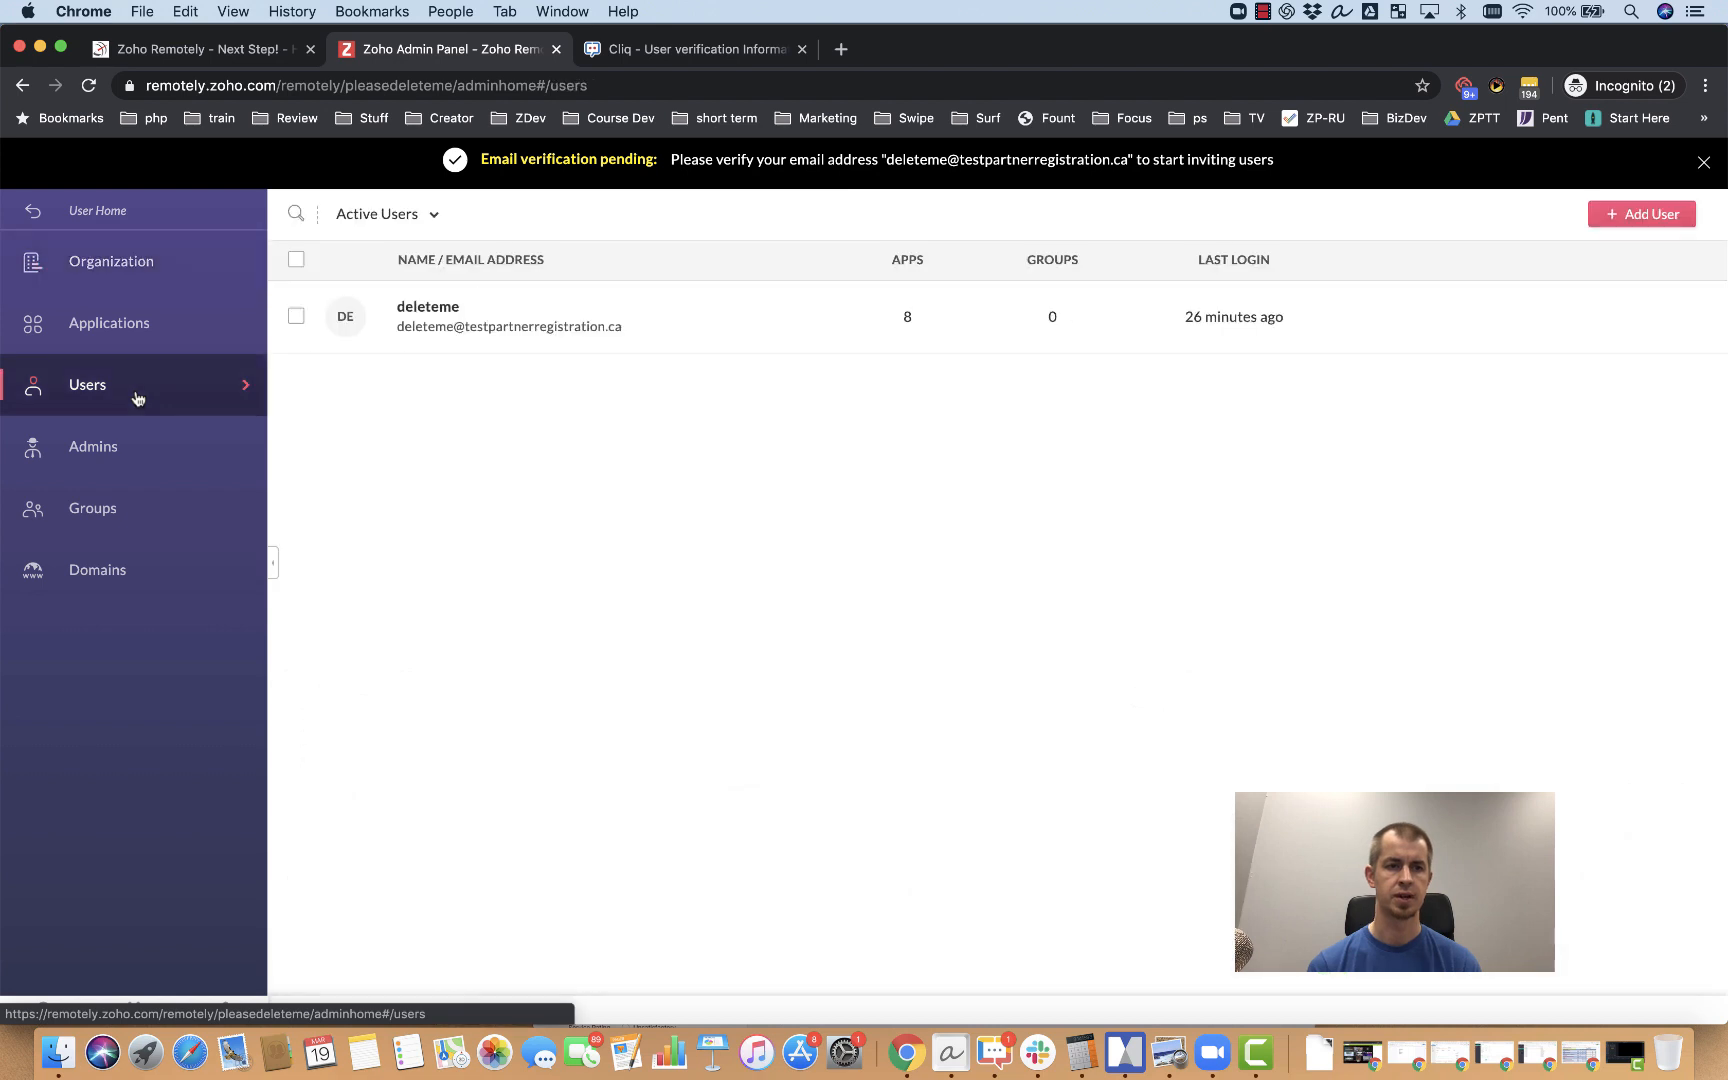
{"action": "left_click", "coordinate": [1650, 214]}
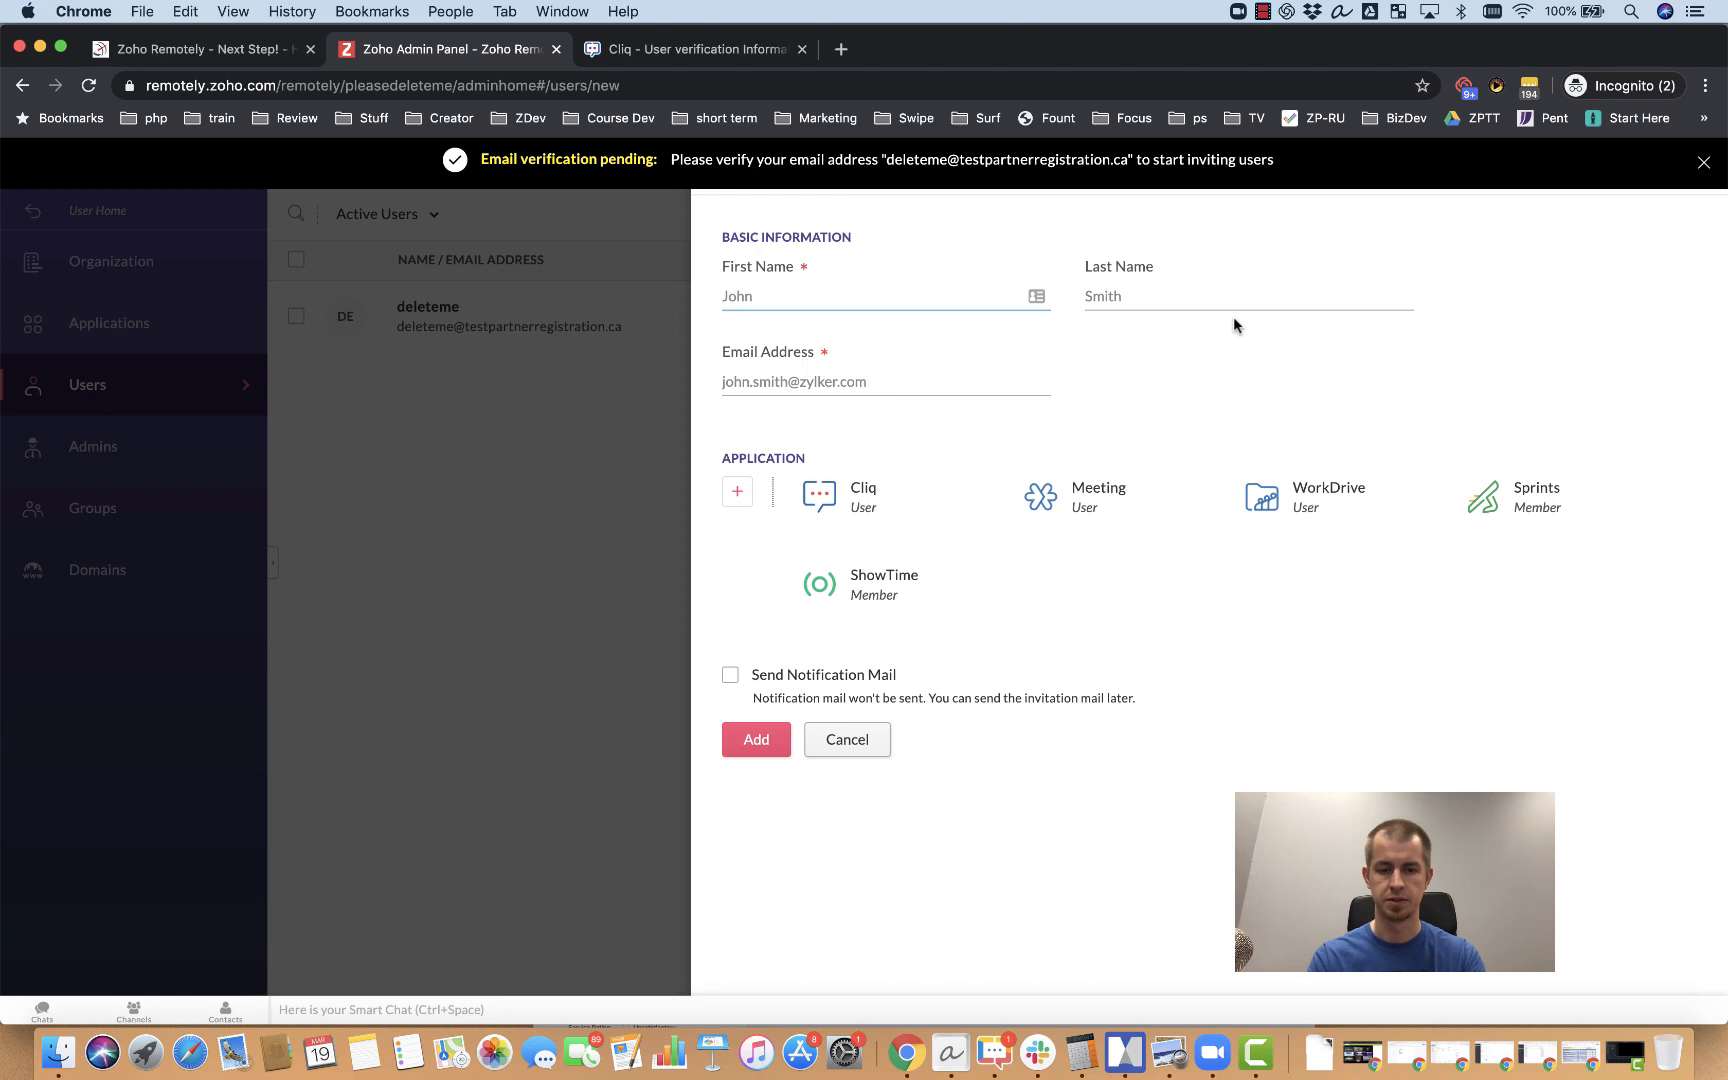
{"action": "type", "text": "Springy"}
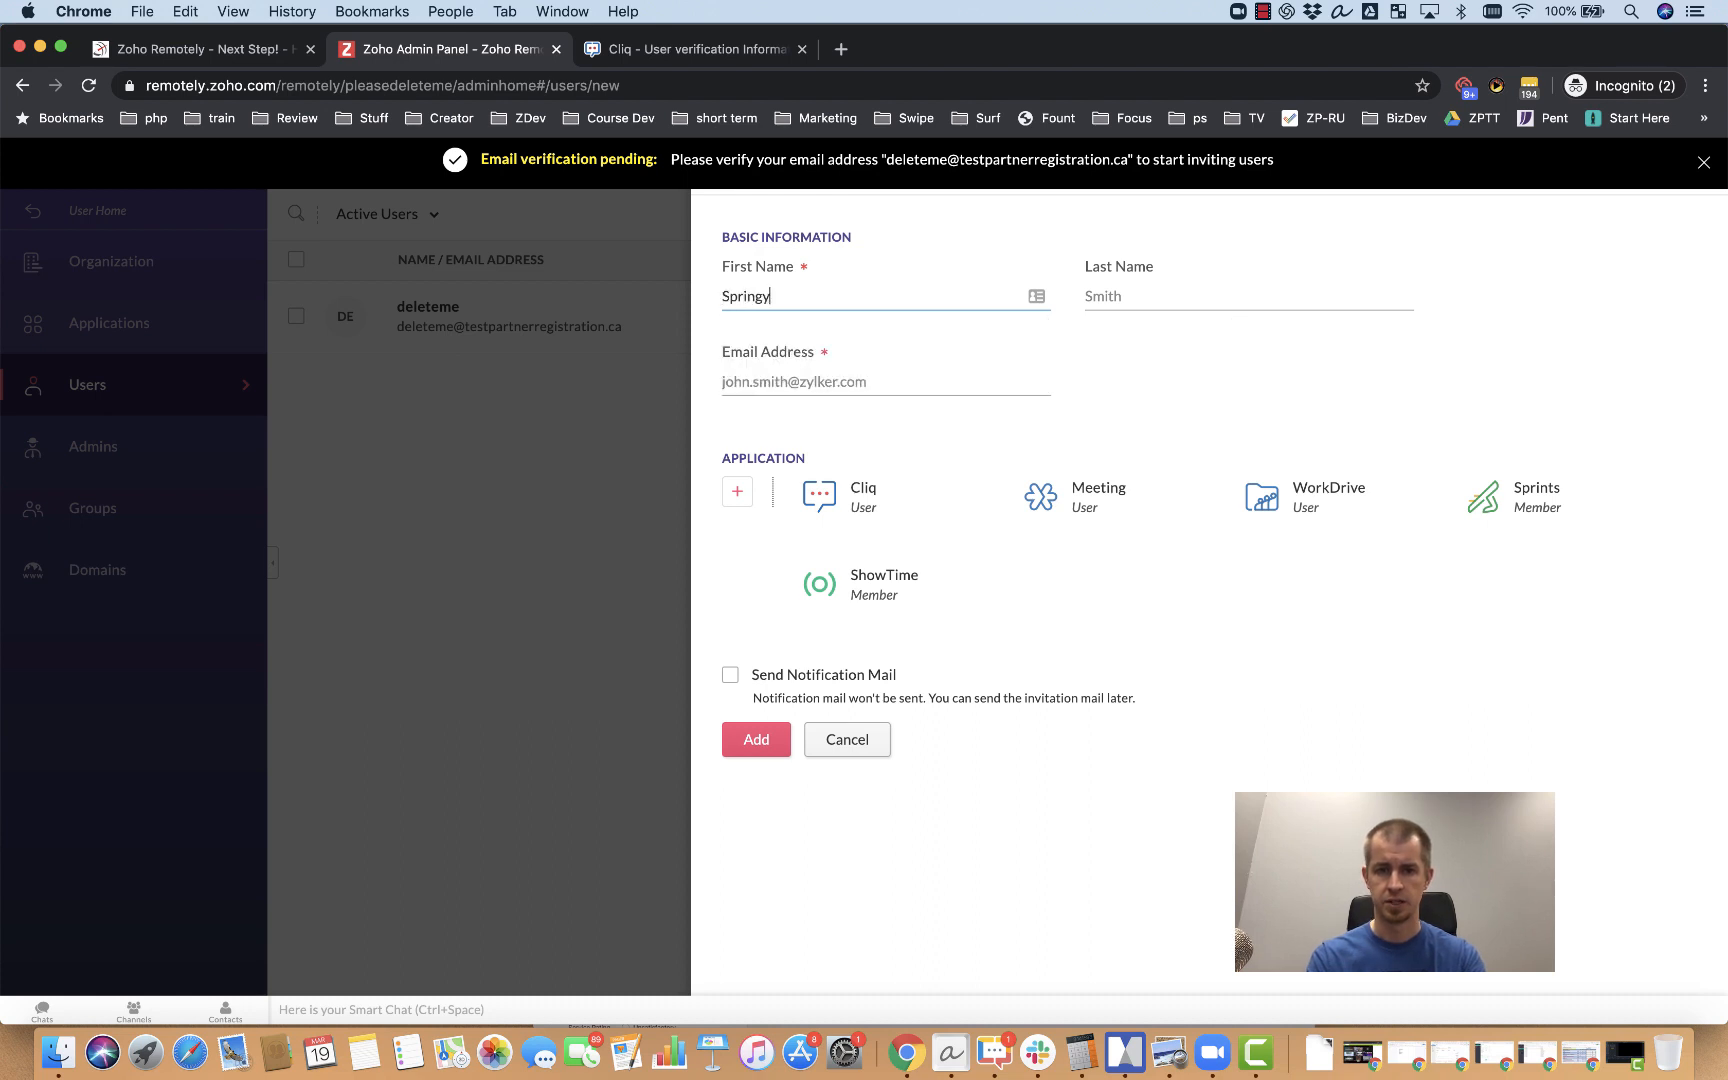
{"action": "left_click", "coordinate": [1086, 296]}
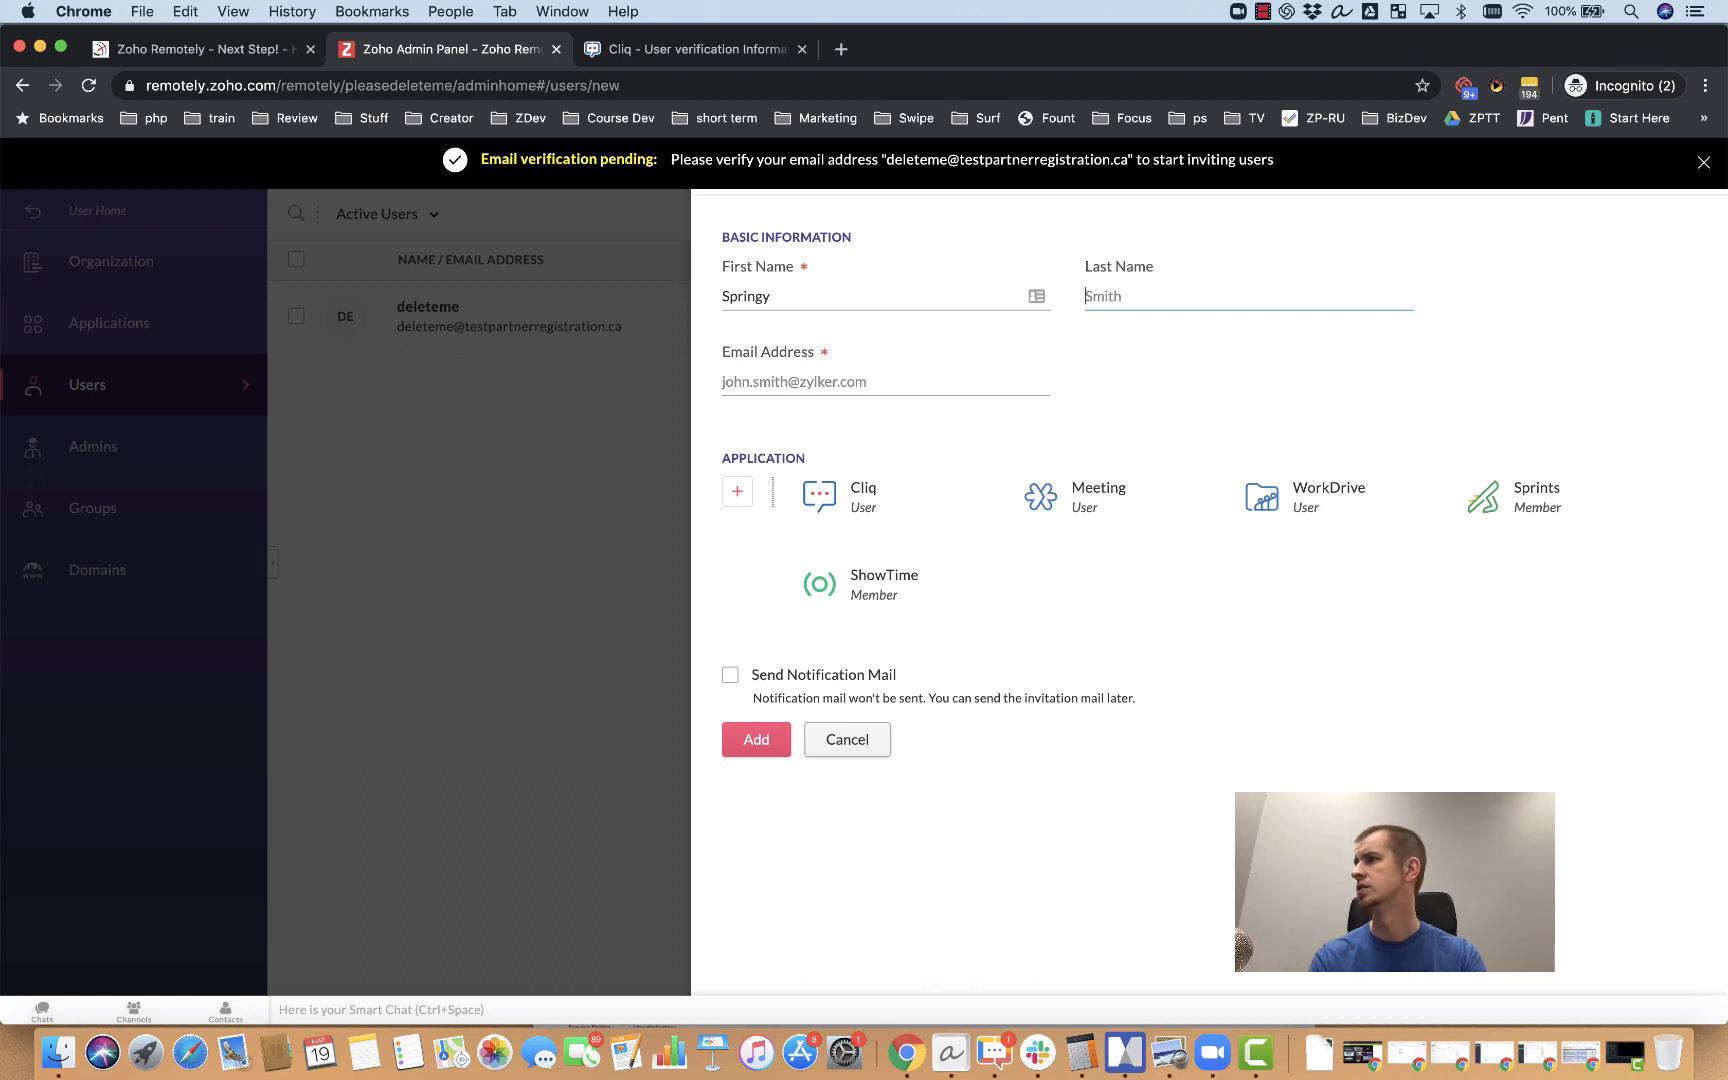
{"action": "key", "text": "Tab"}
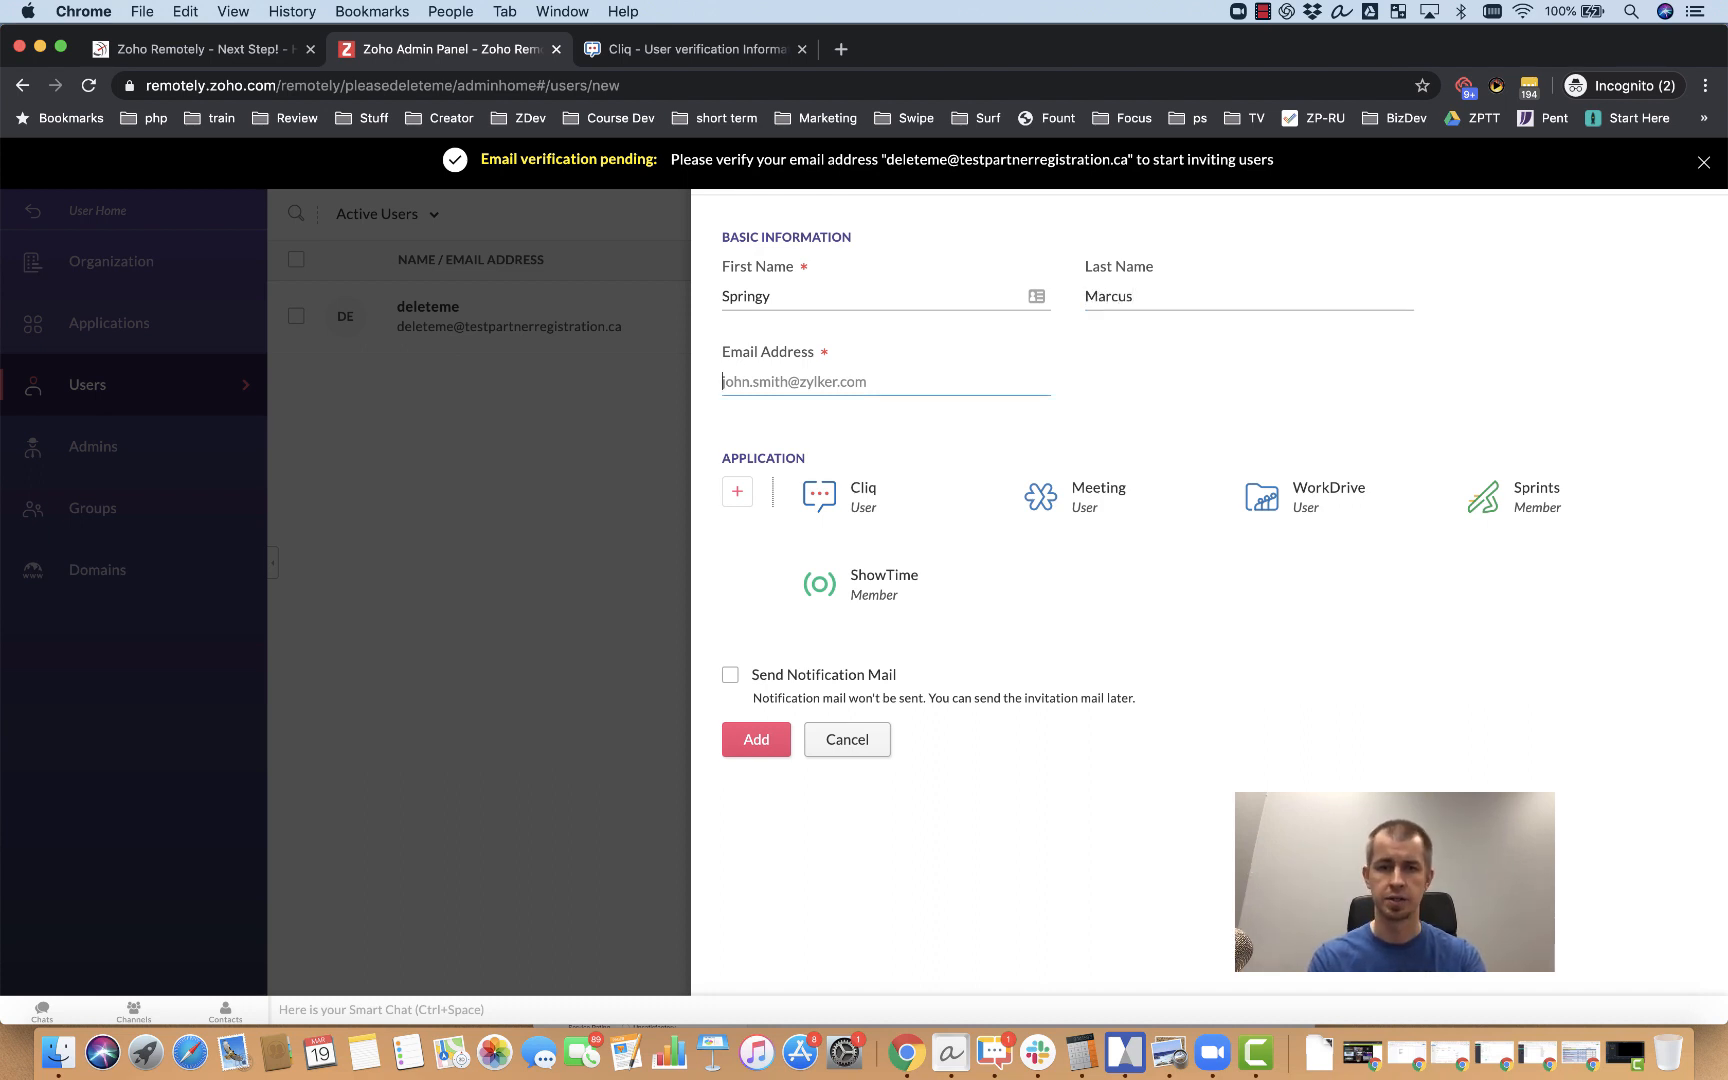
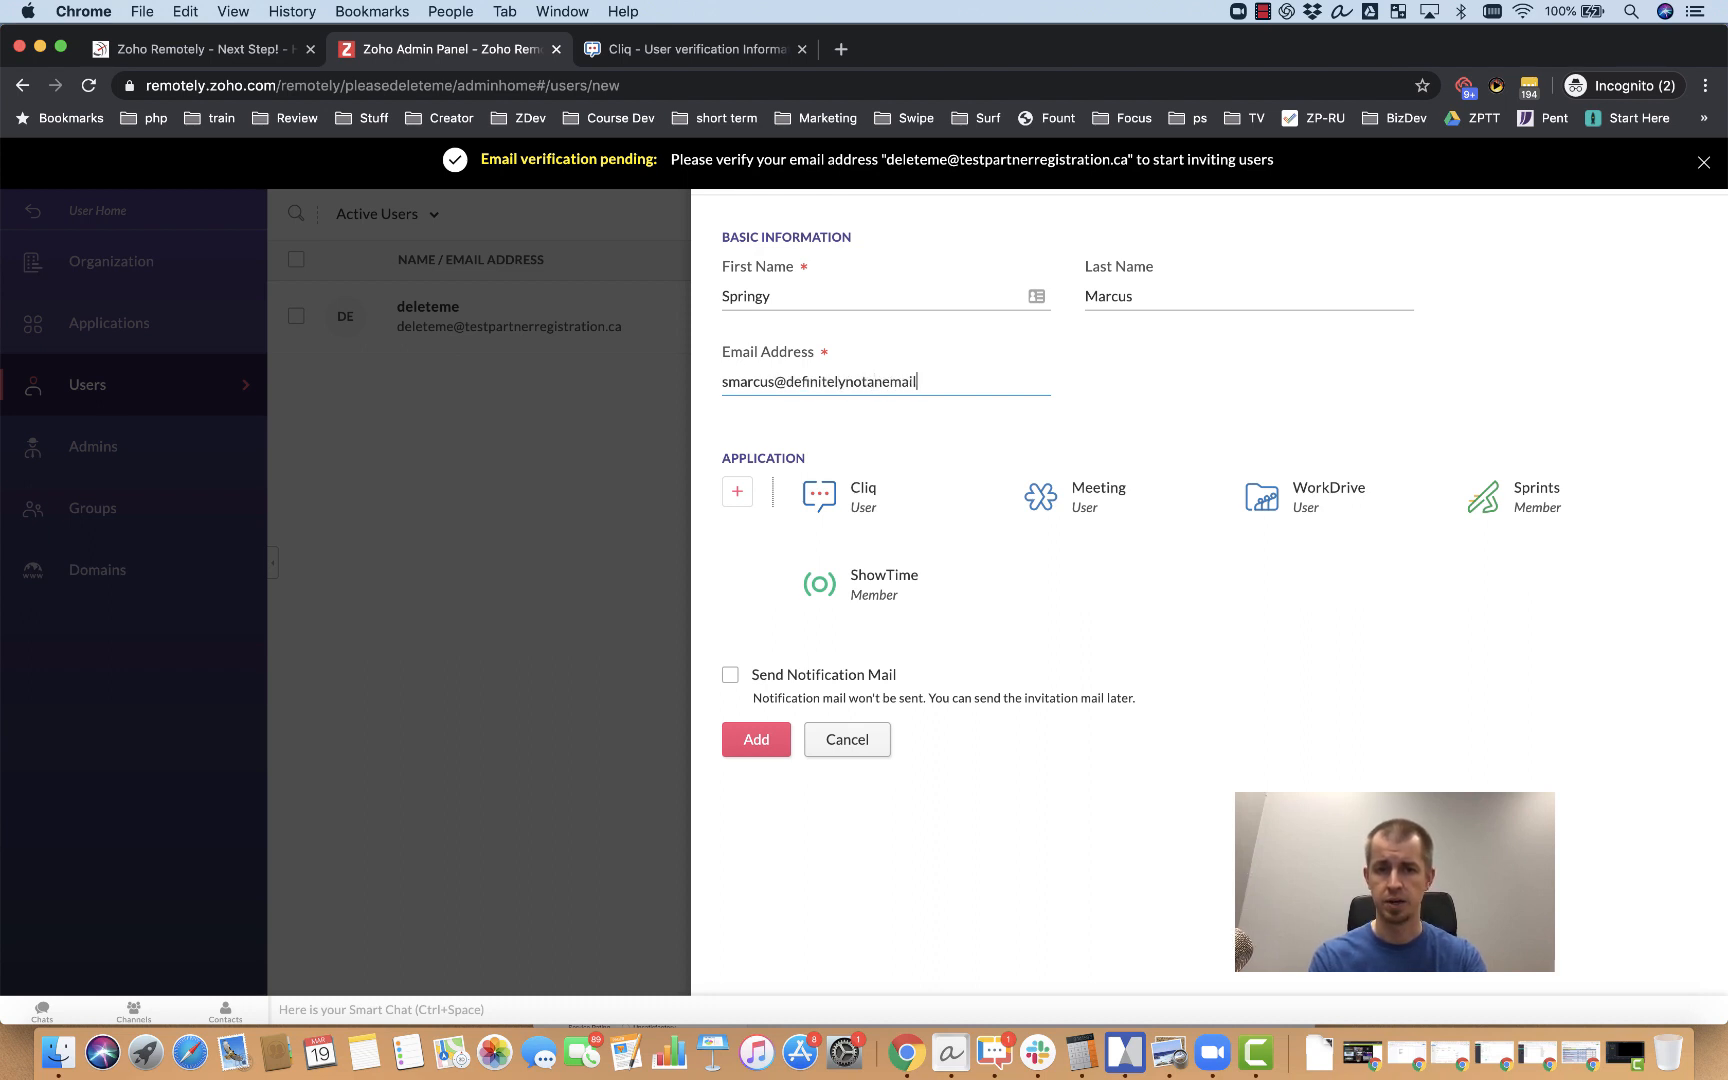
{"action": "mouse_move", "coordinate": [991, 585]}
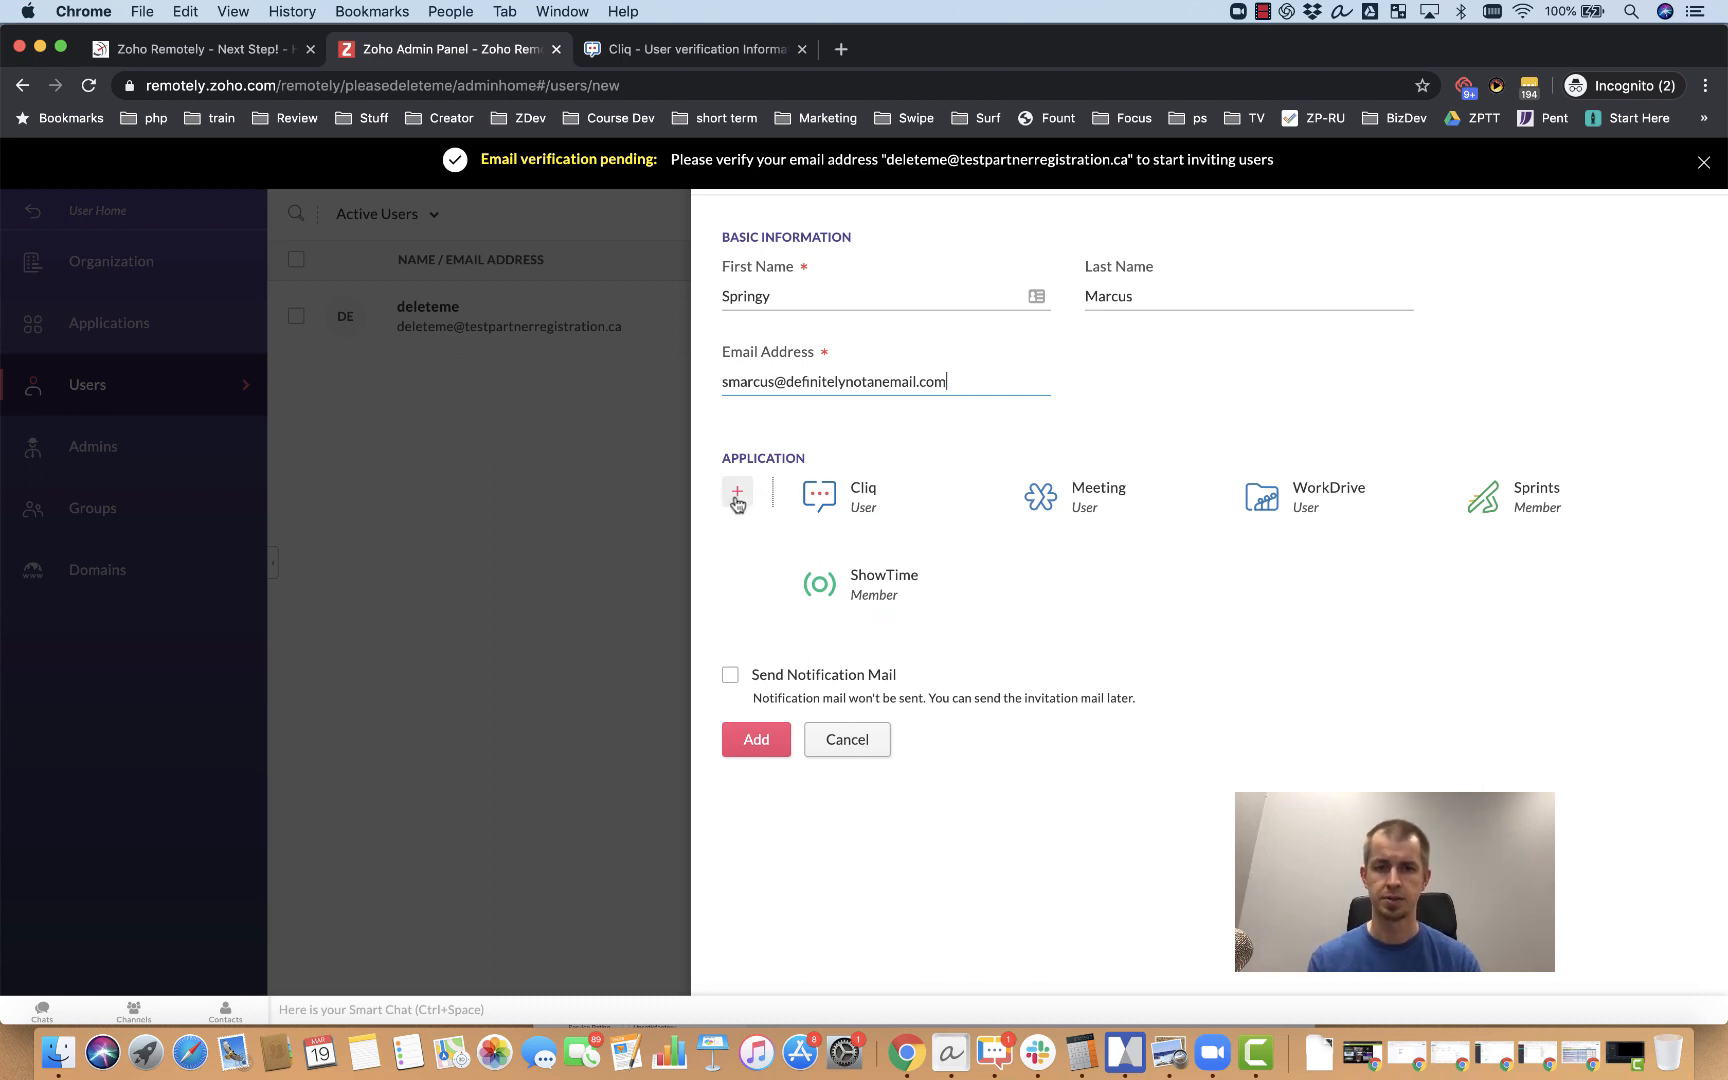
{"action": "mouse_move", "coordinate": [873, 505]}
{"action": "mouse_move", "coordinate": [1196, 501]}
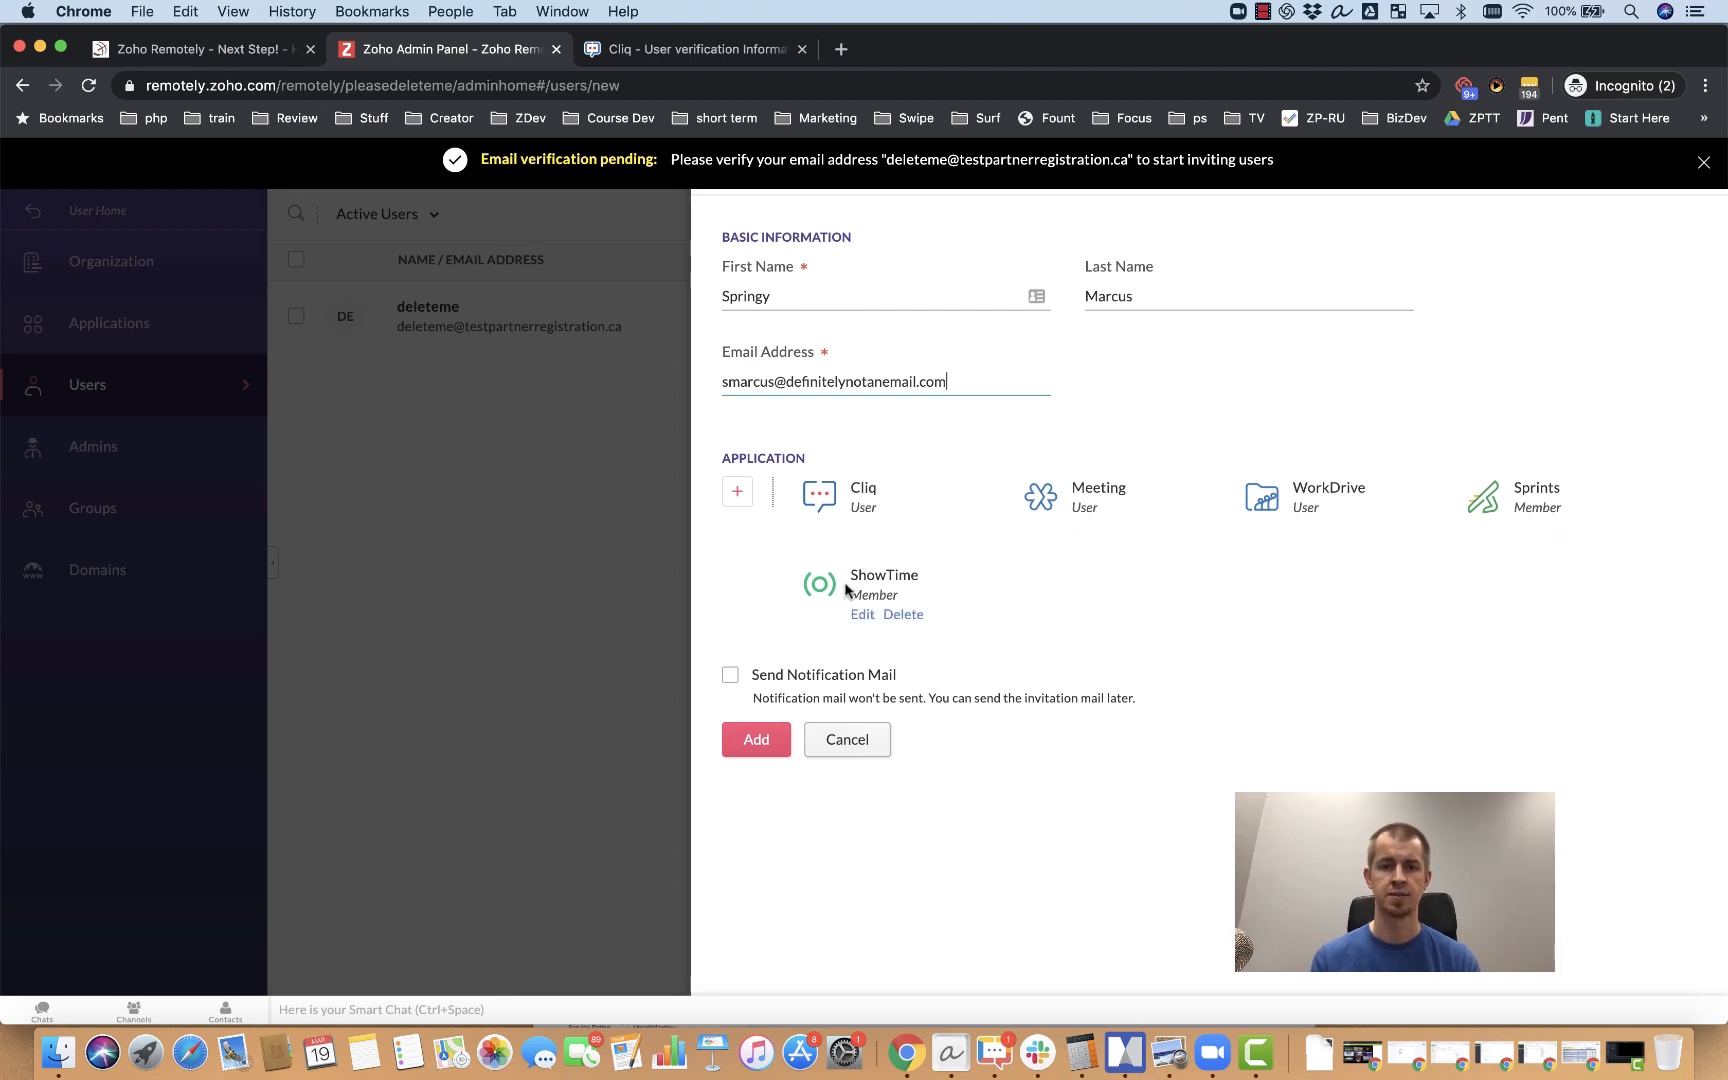
Step: Add Assist for the new user with Remote Support permission, leaving Unattended Access unchecked
{"action": "left_click", "coordinate": [737, 493]}
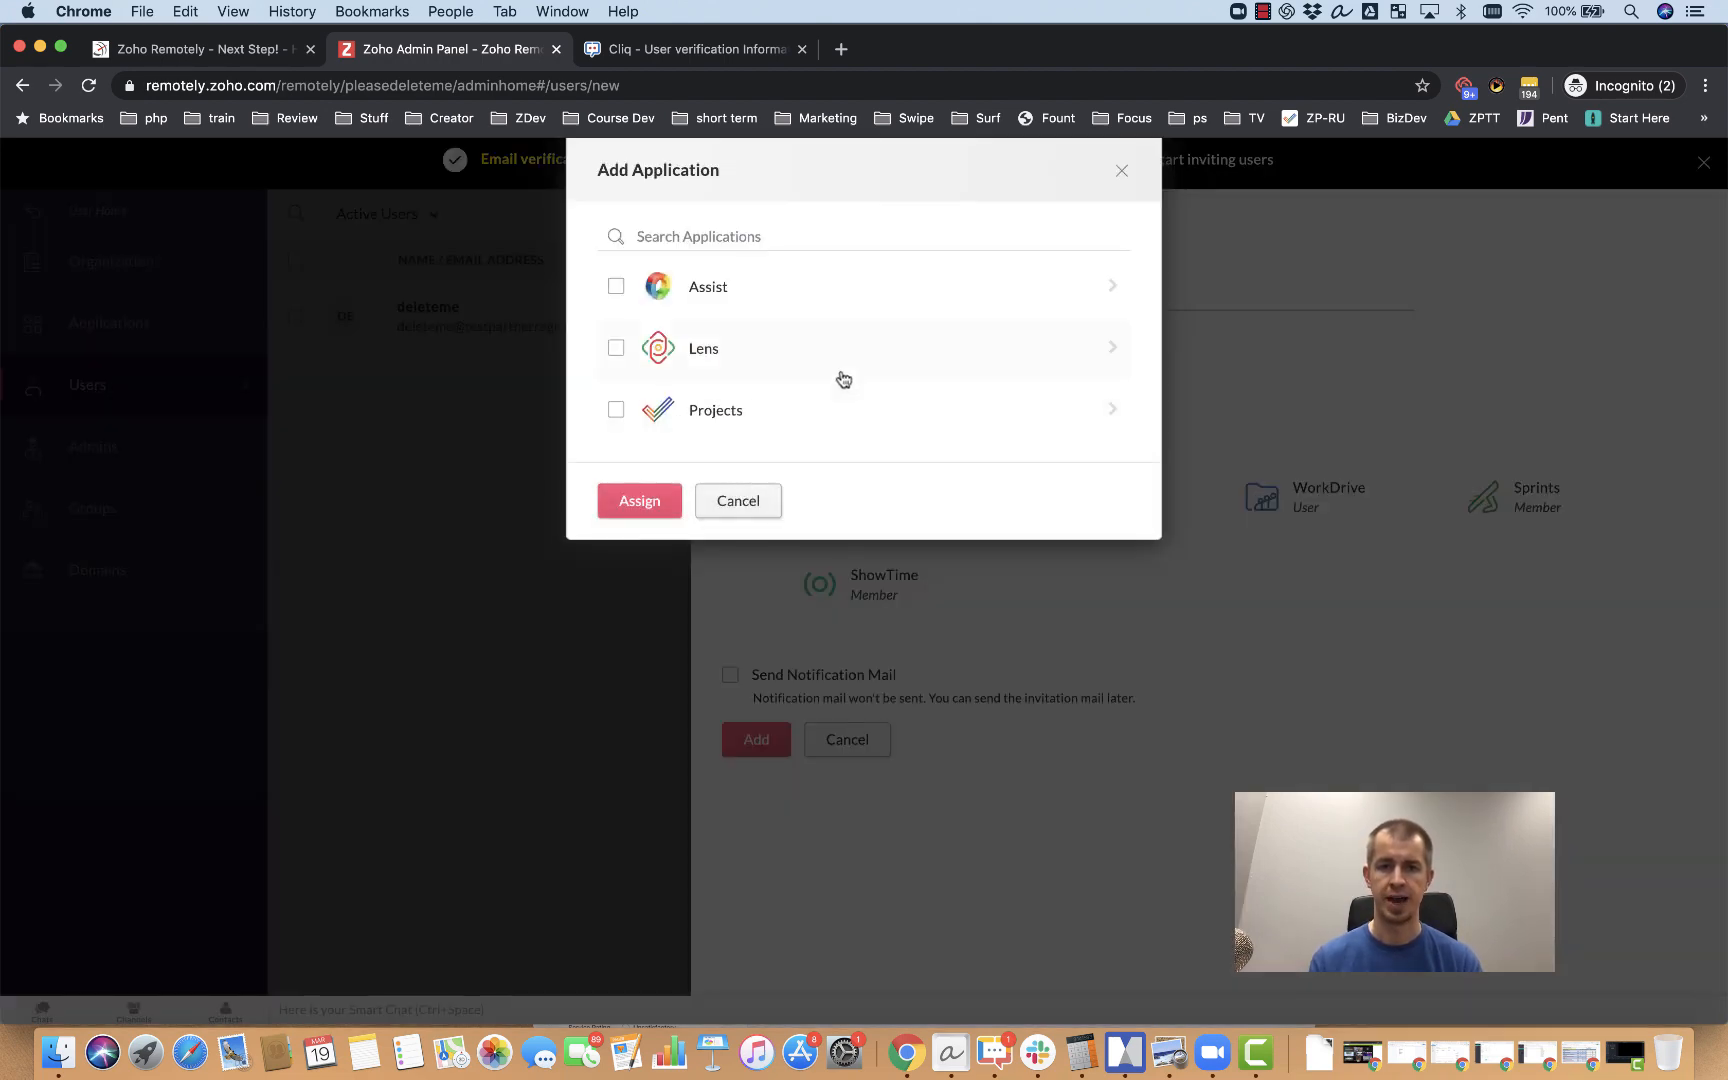
{"action": "left_click", "coordinate": [614, 285]}
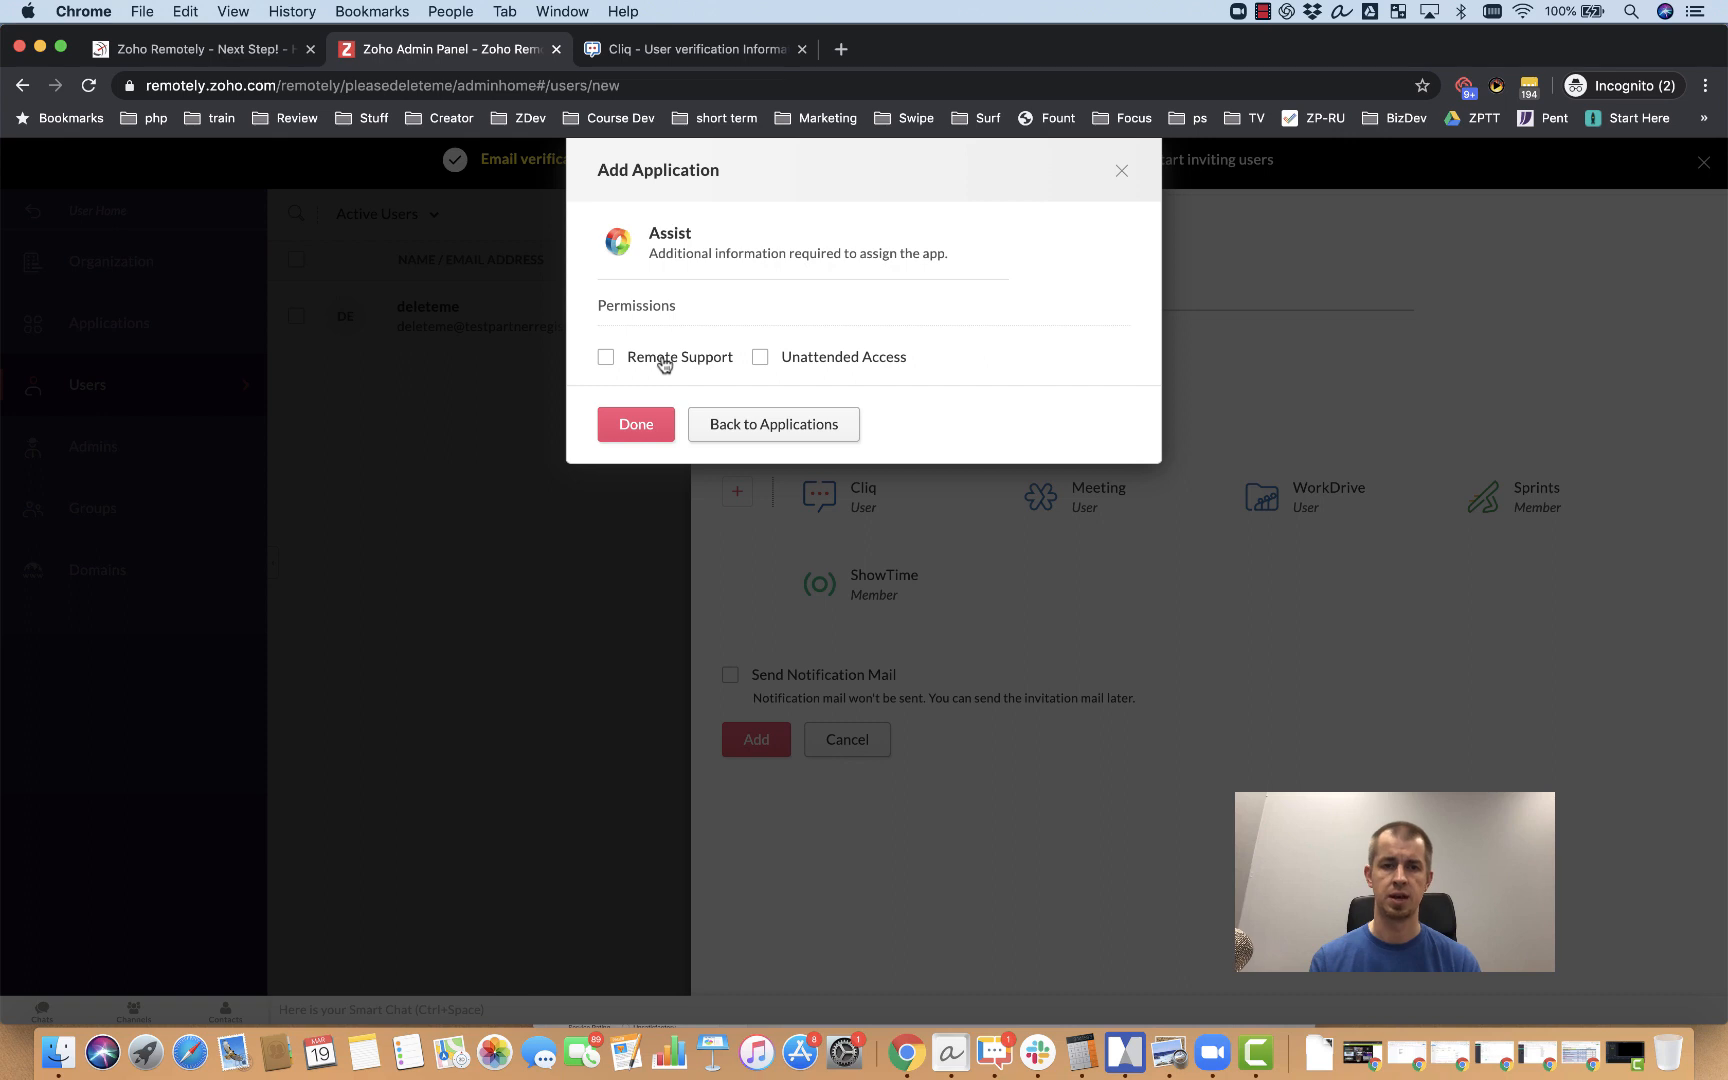
{"action": "left_click", "coordinate": [663, 360]}
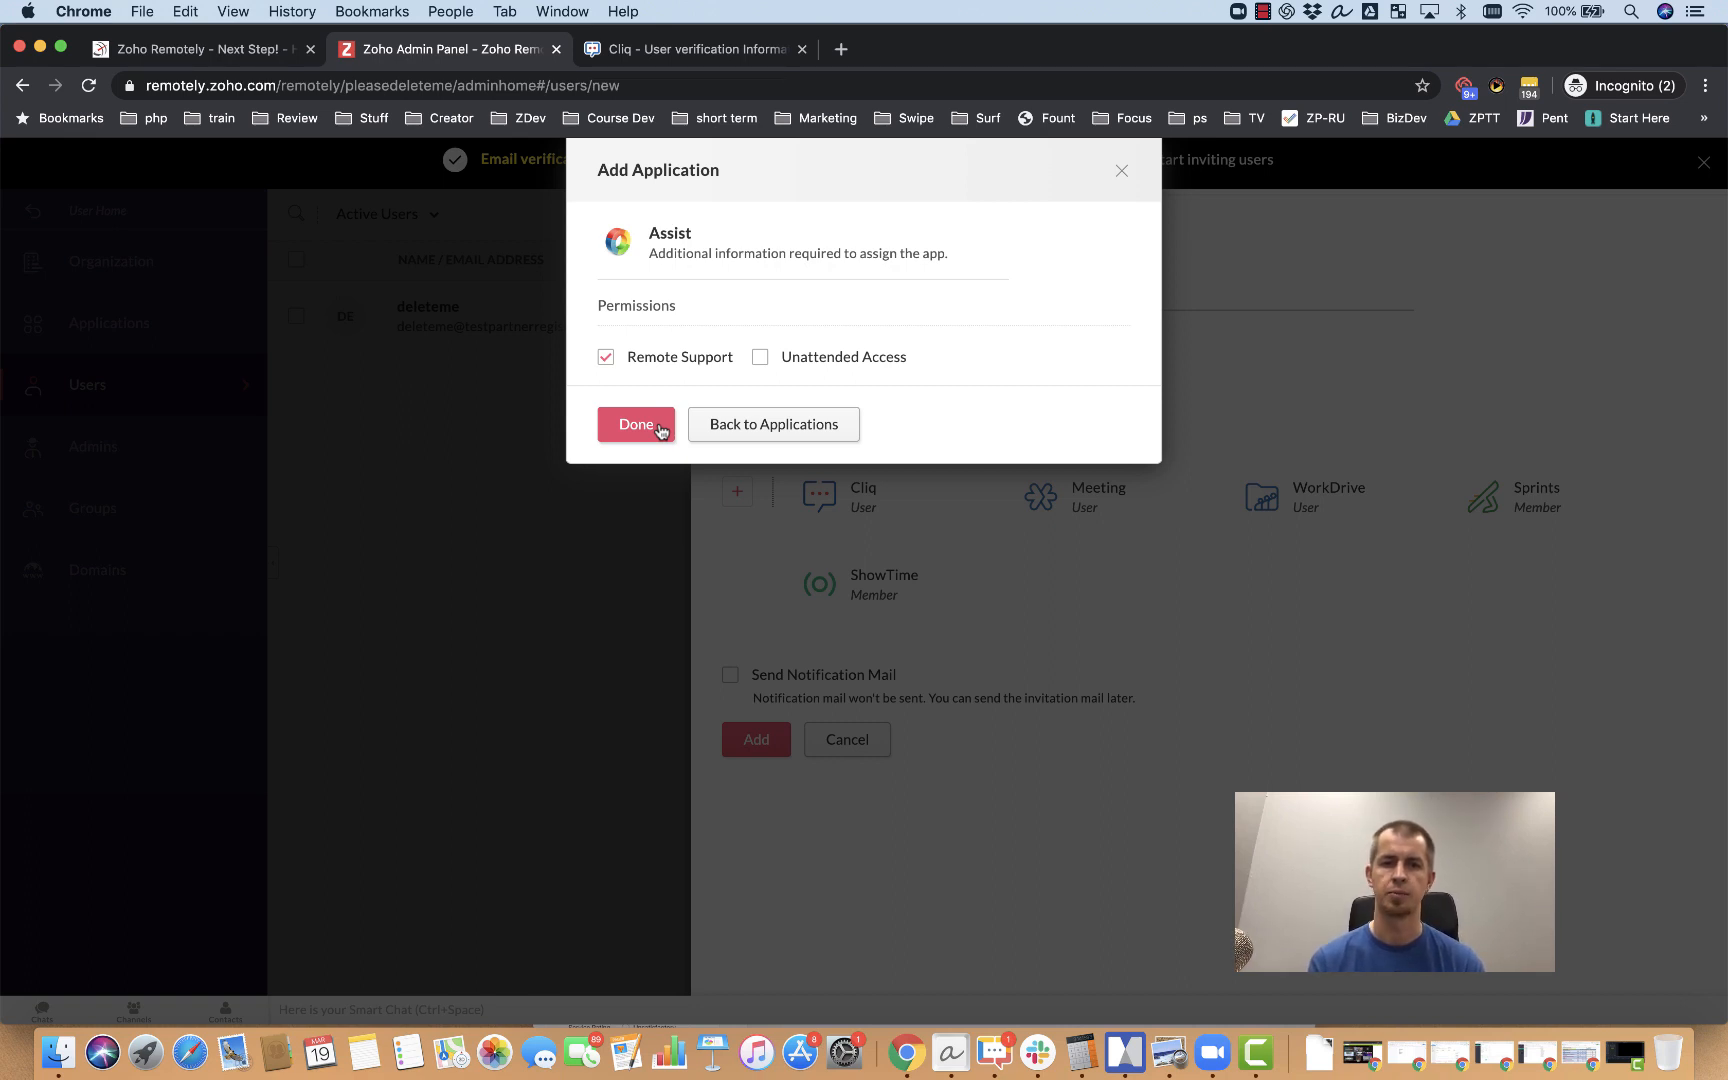
{"action": "left_click", "coordinate": [636, 424]}
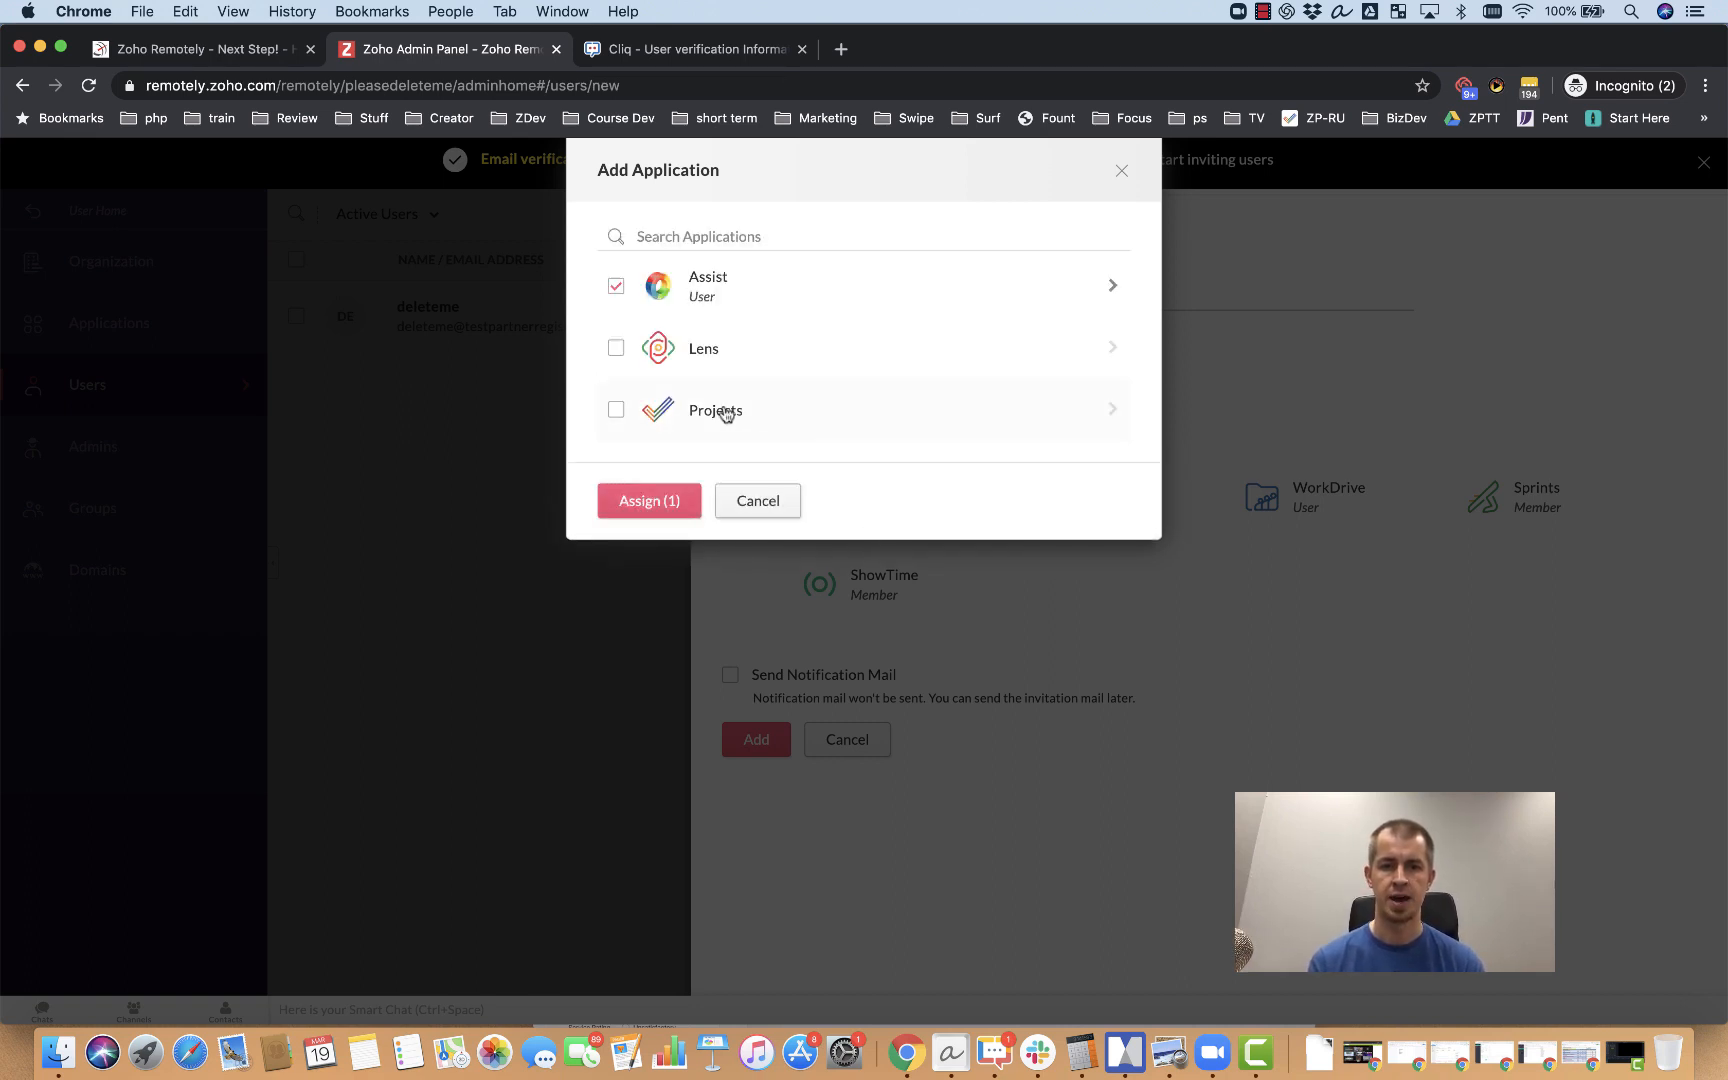
Step: Add Projects with Explore Zoho Projects!, Manager role and Manager profile, then assign it with Assist
{"action": "left_click", "coordinate": [616, 409]}
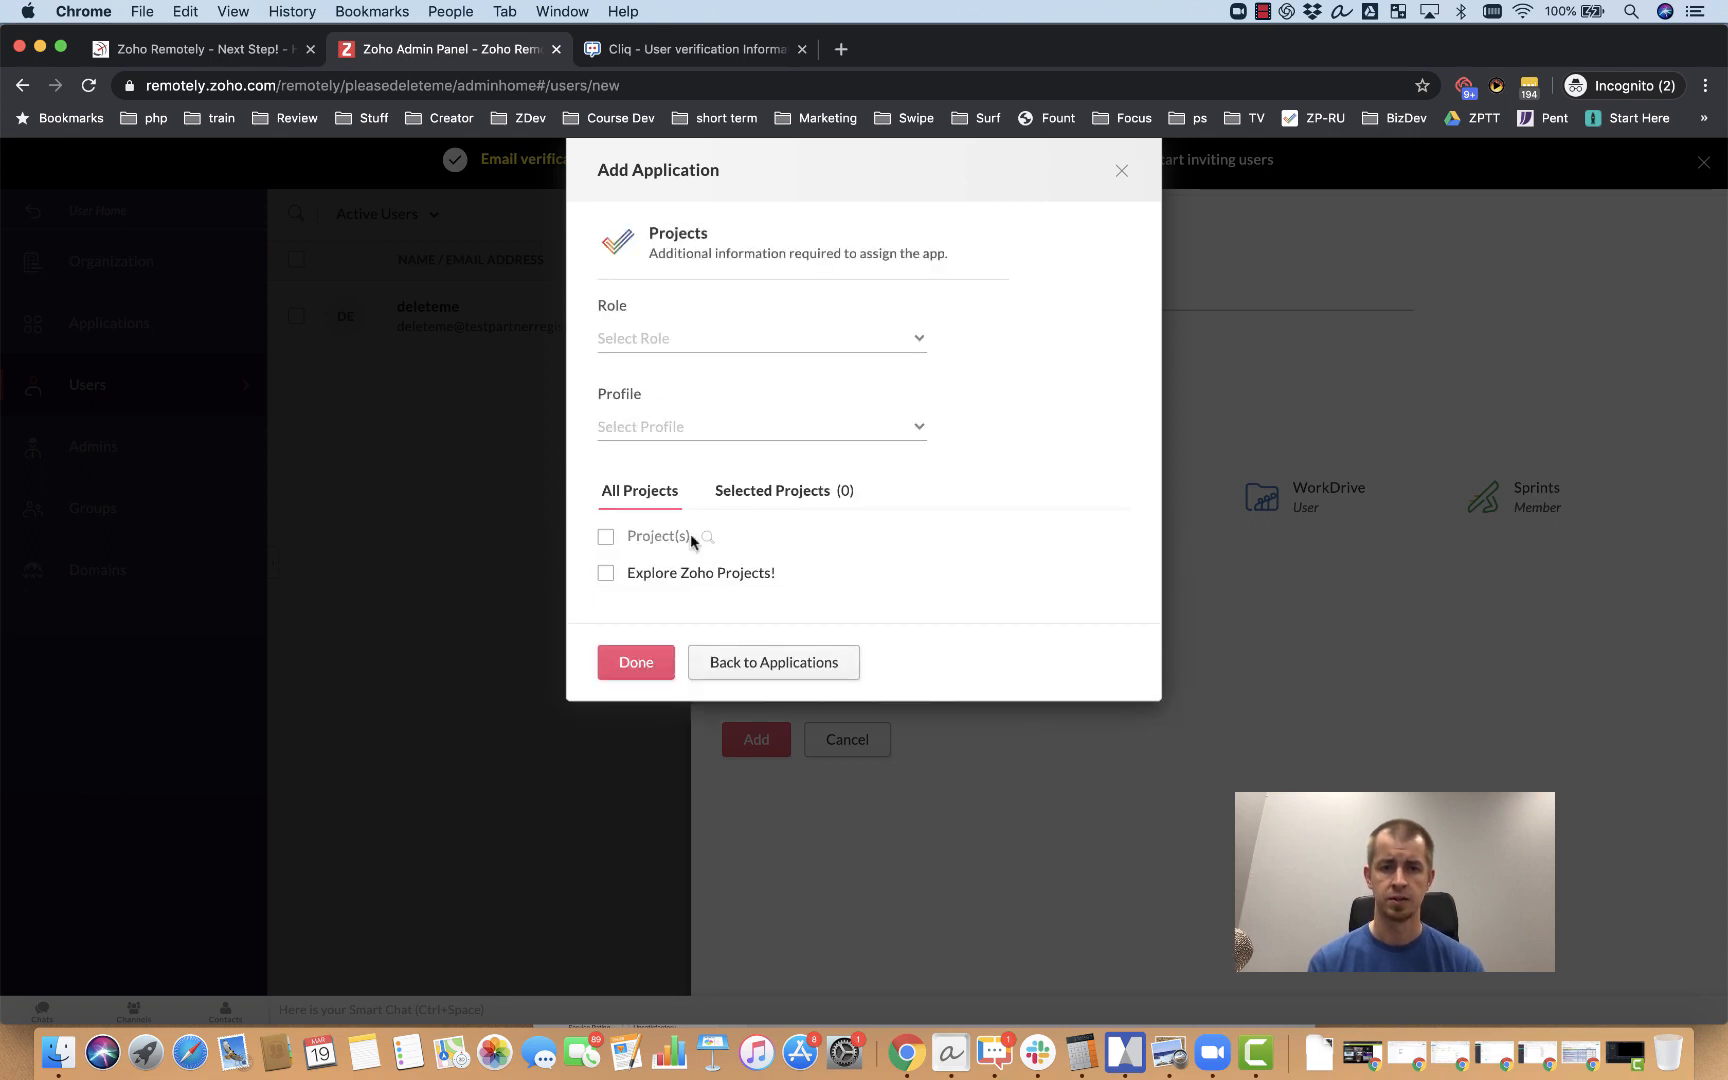
{"action": "left_click", "coordinate": [606, 576]}
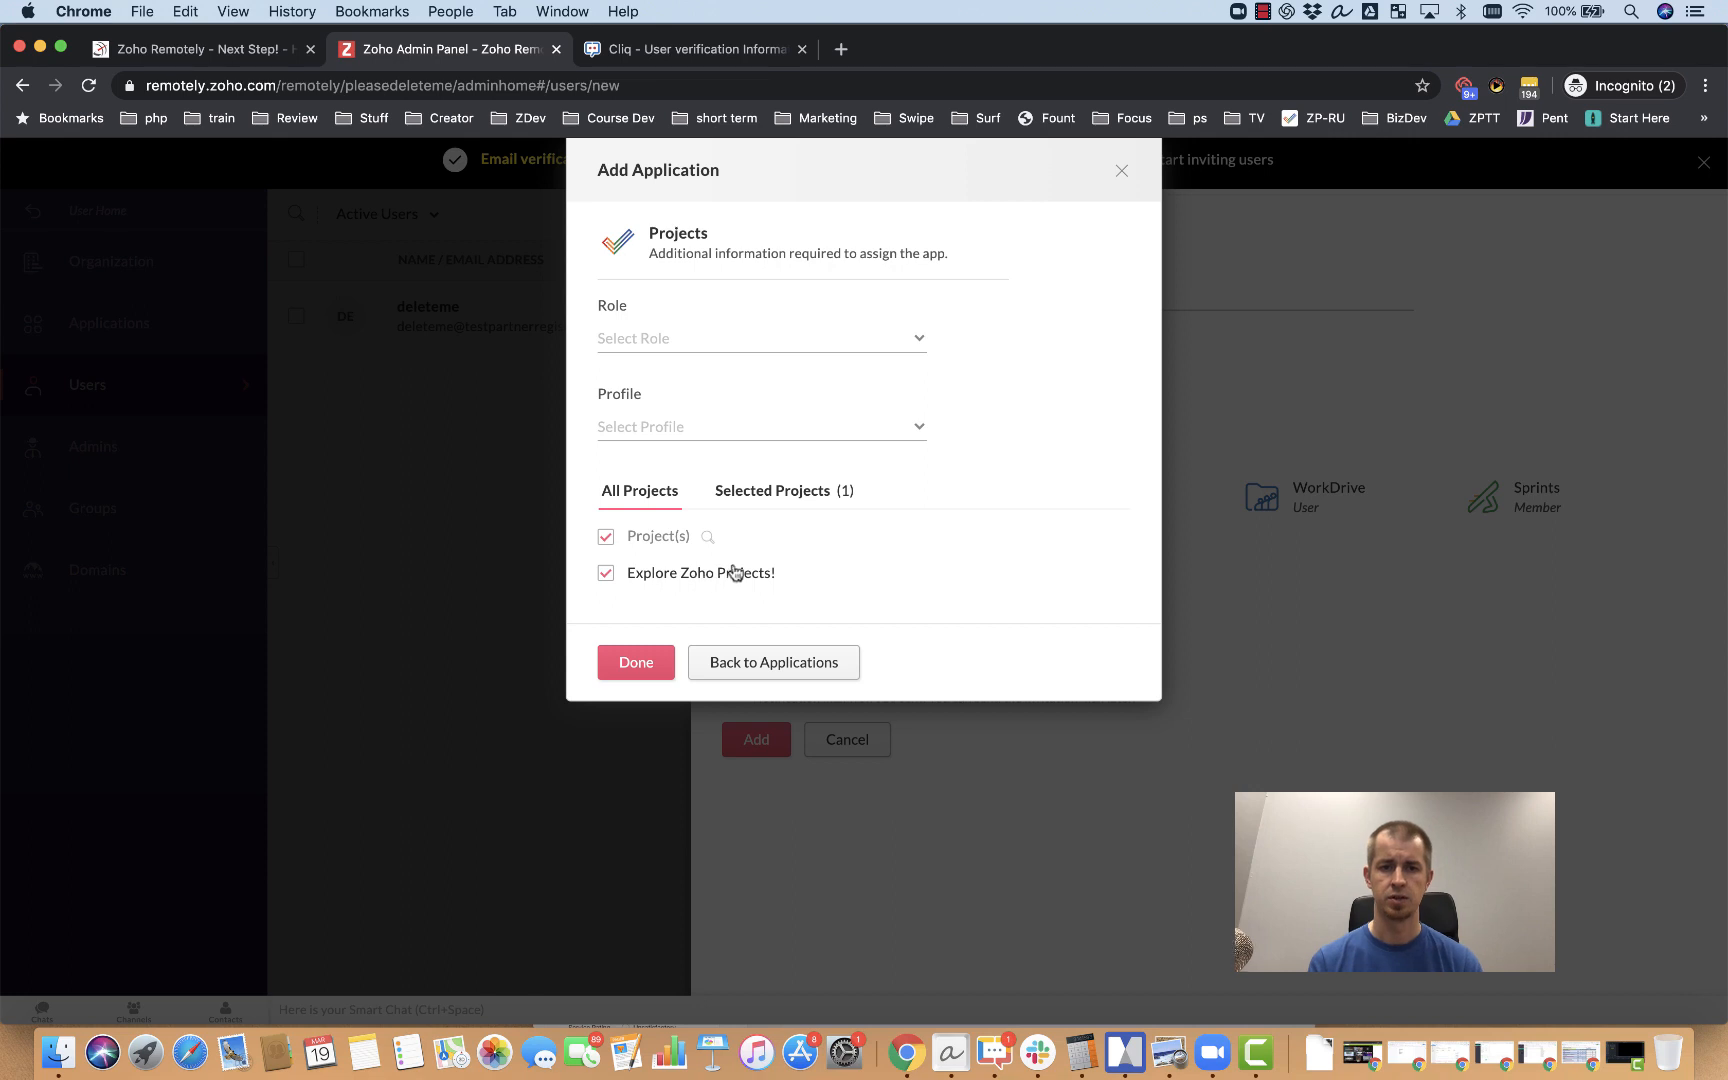
{"action": "left_click", "coordinate": [636, 662]}
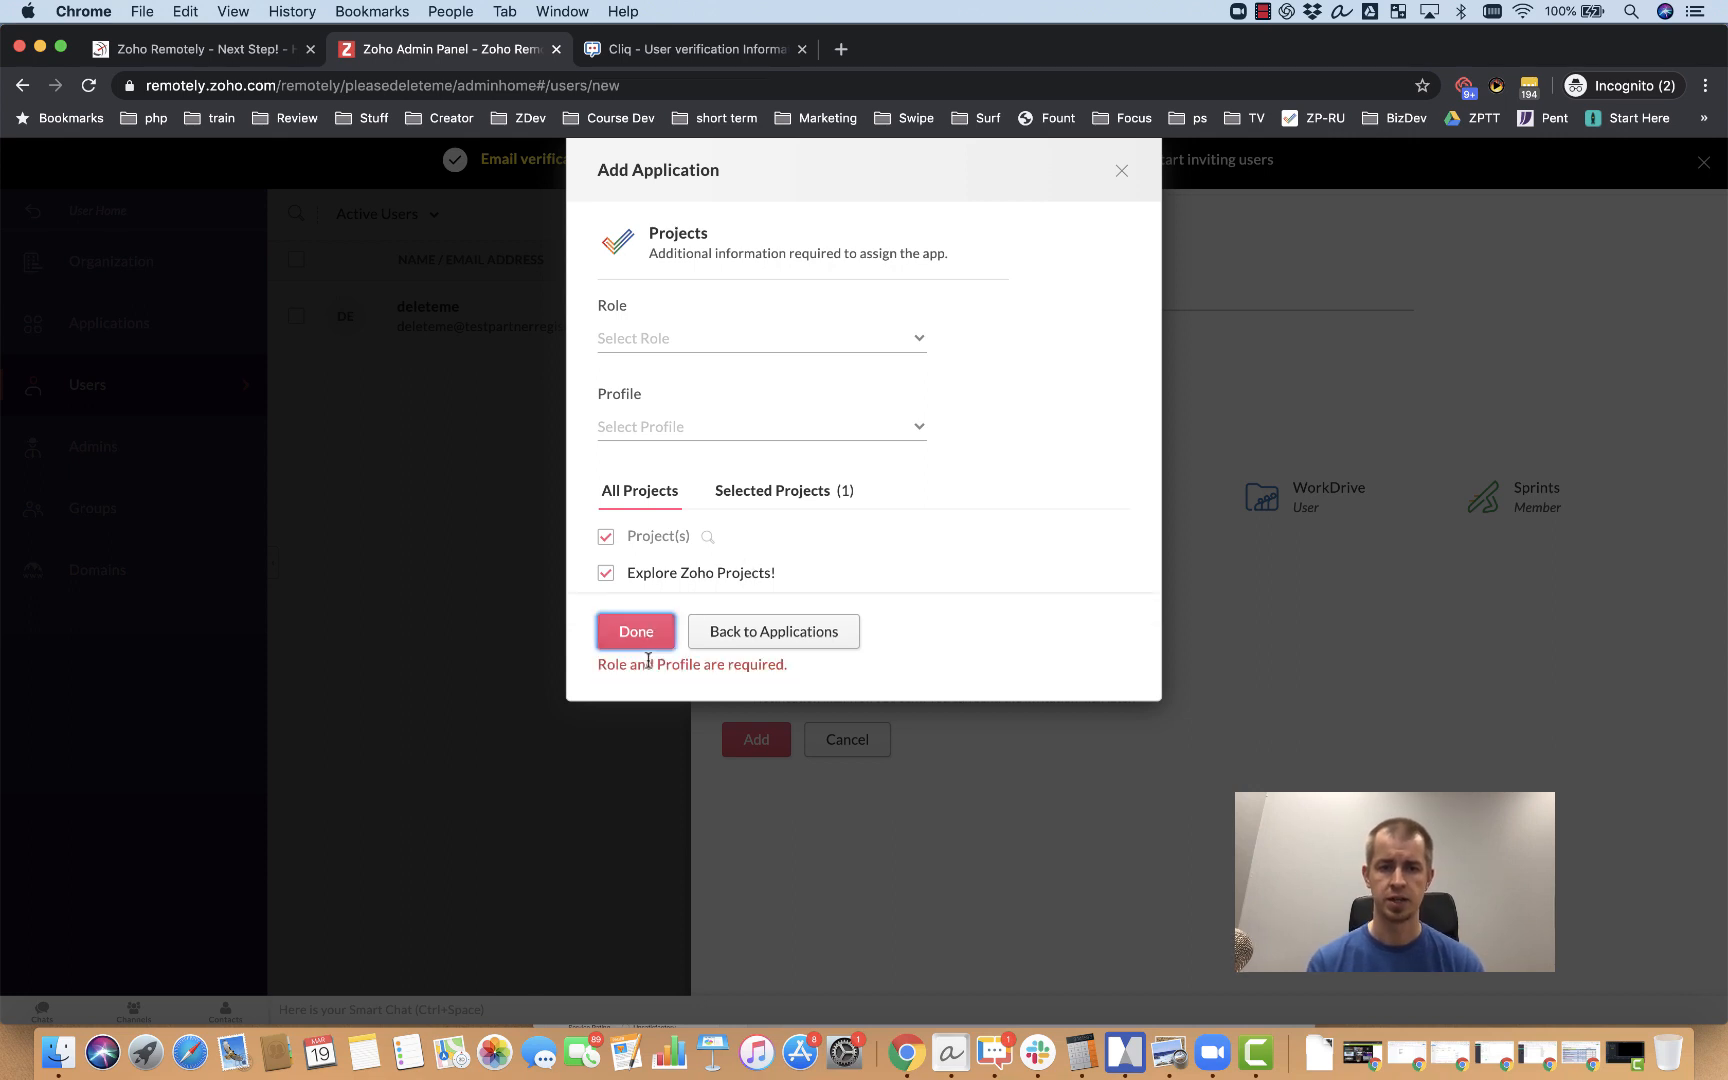
{"action": "left_click", "coordinate": [915, 342]}
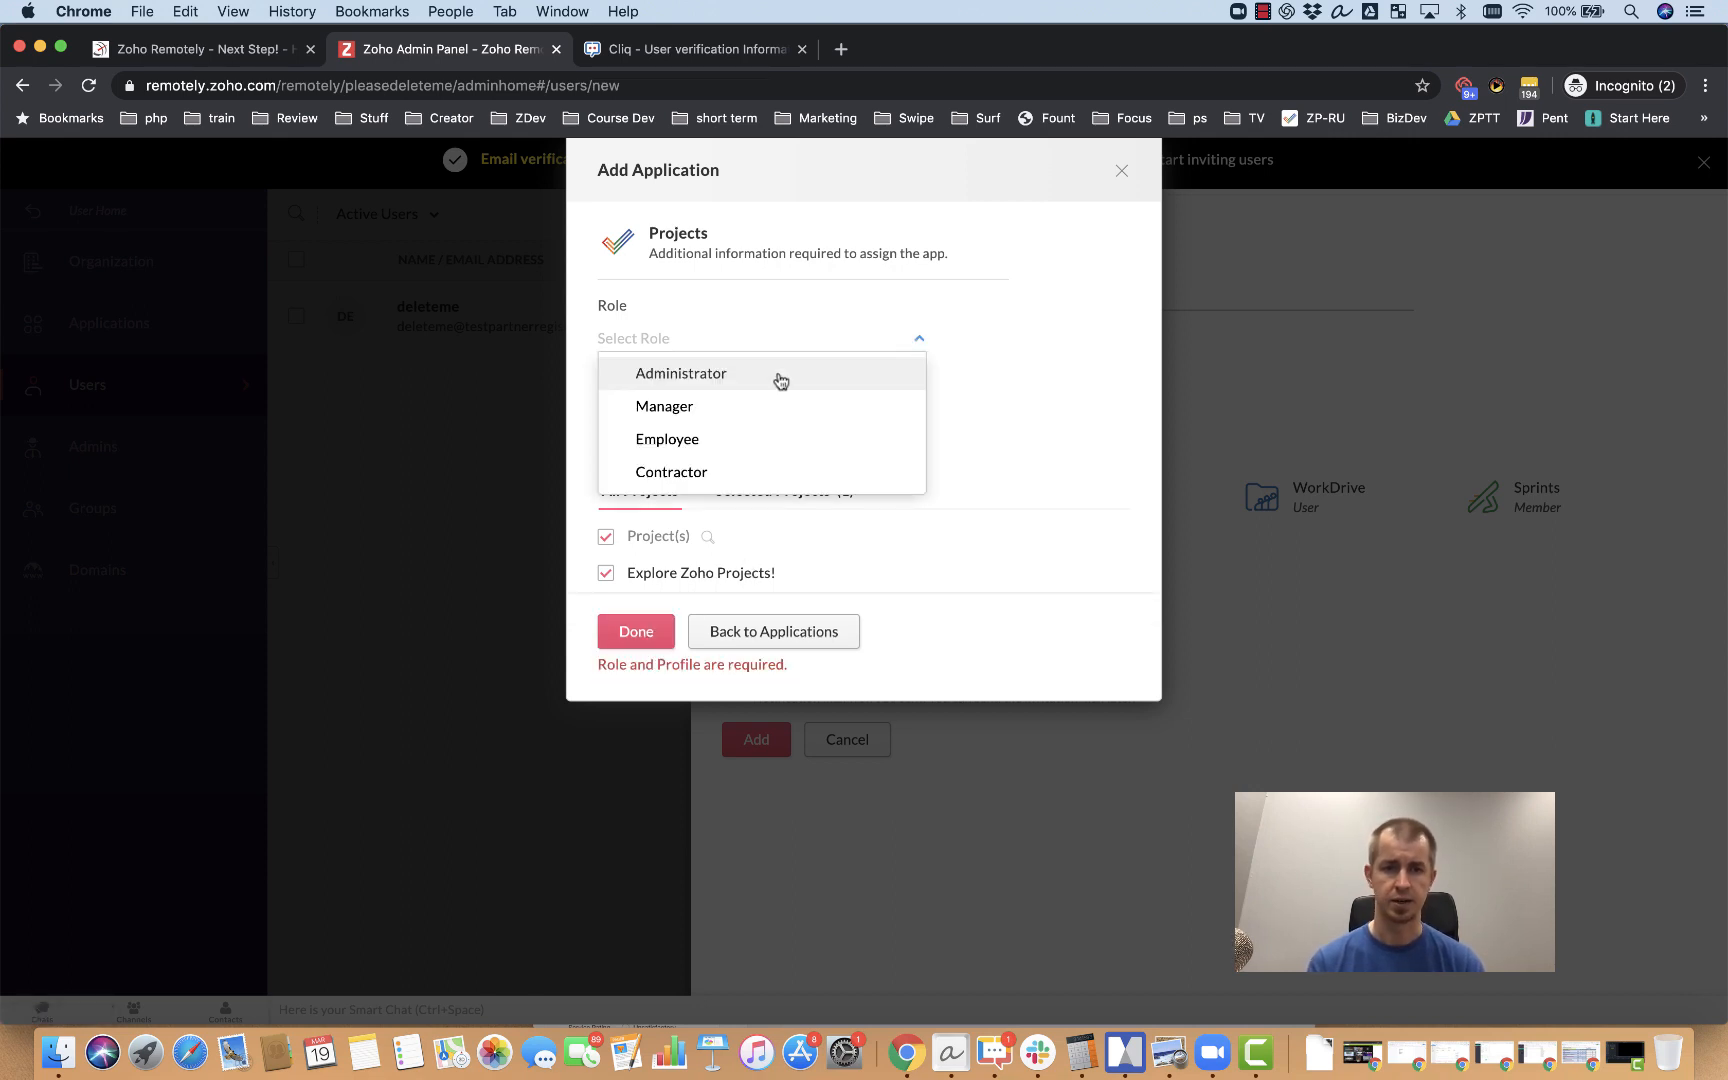
{"action": "left_click", "coordinate": [730, 406]}
{"action": "left_click", "coordinate": [679, 434]}
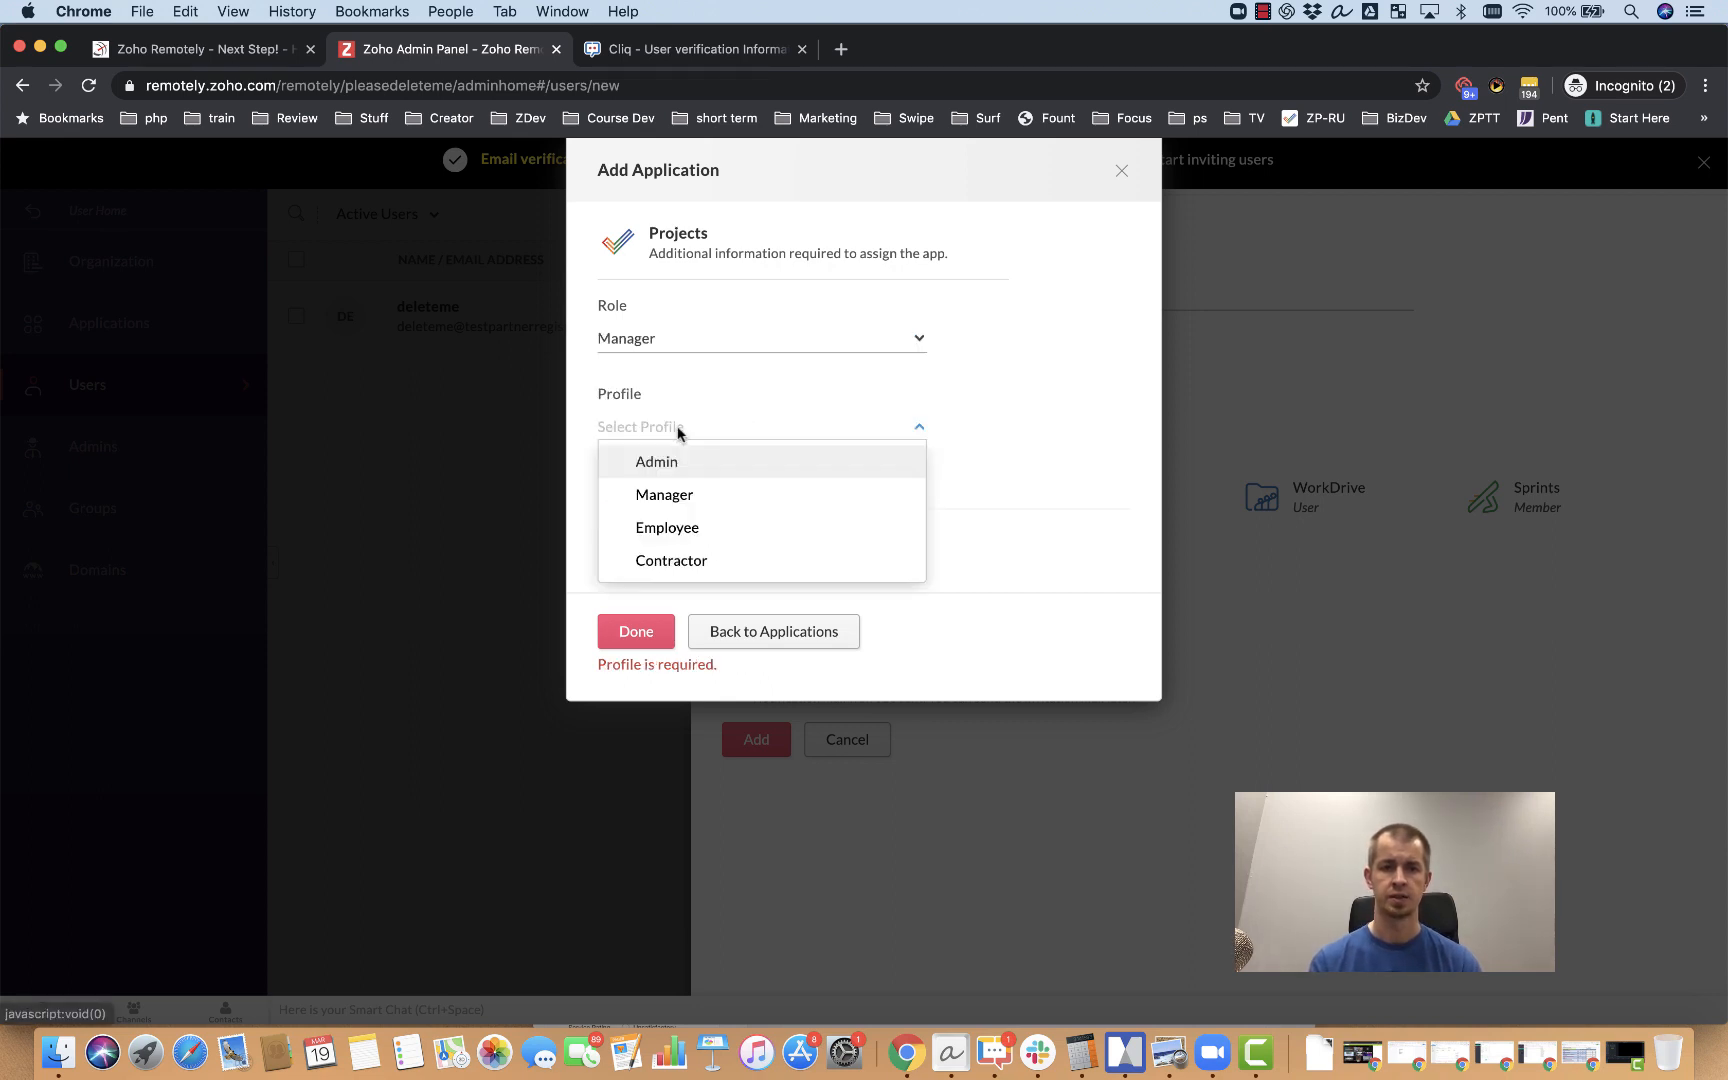
{"action": "left_click", "coordinate": [717, 495]}
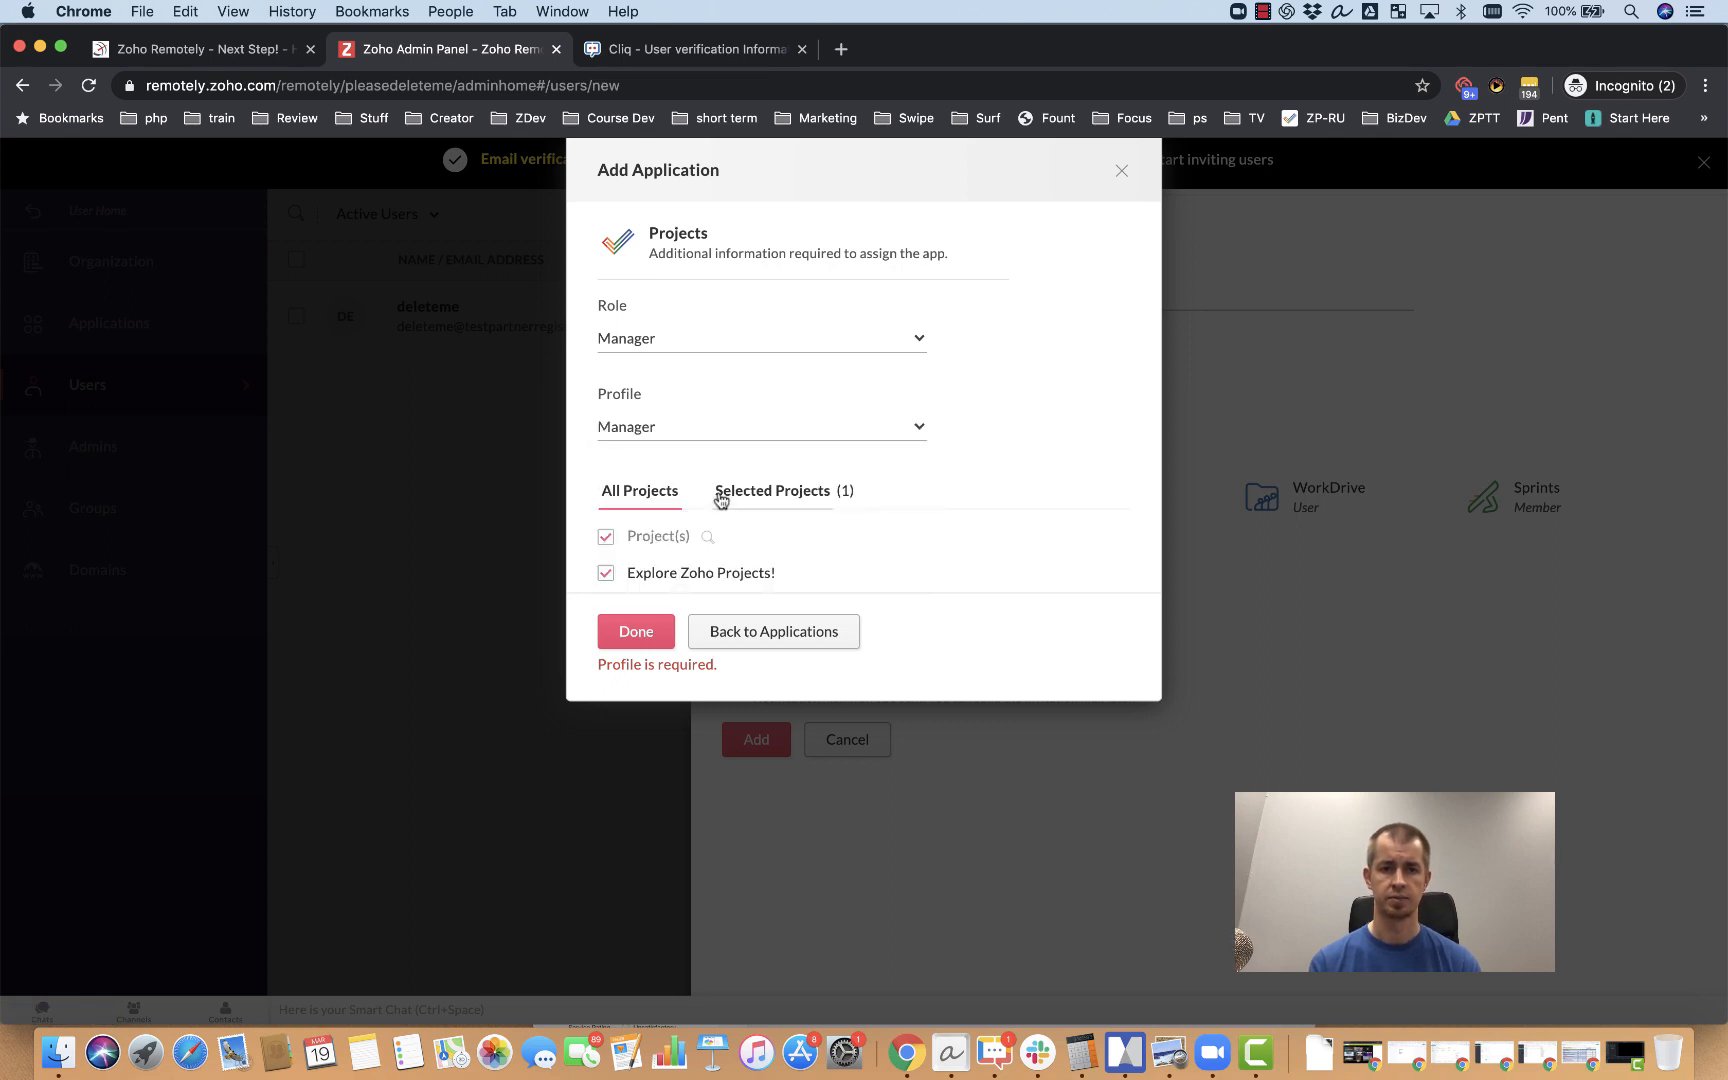
{"action": "left_click", "coordinate": [637, 633]}
{"action": "left_click", "coordinate": [660, 504]}
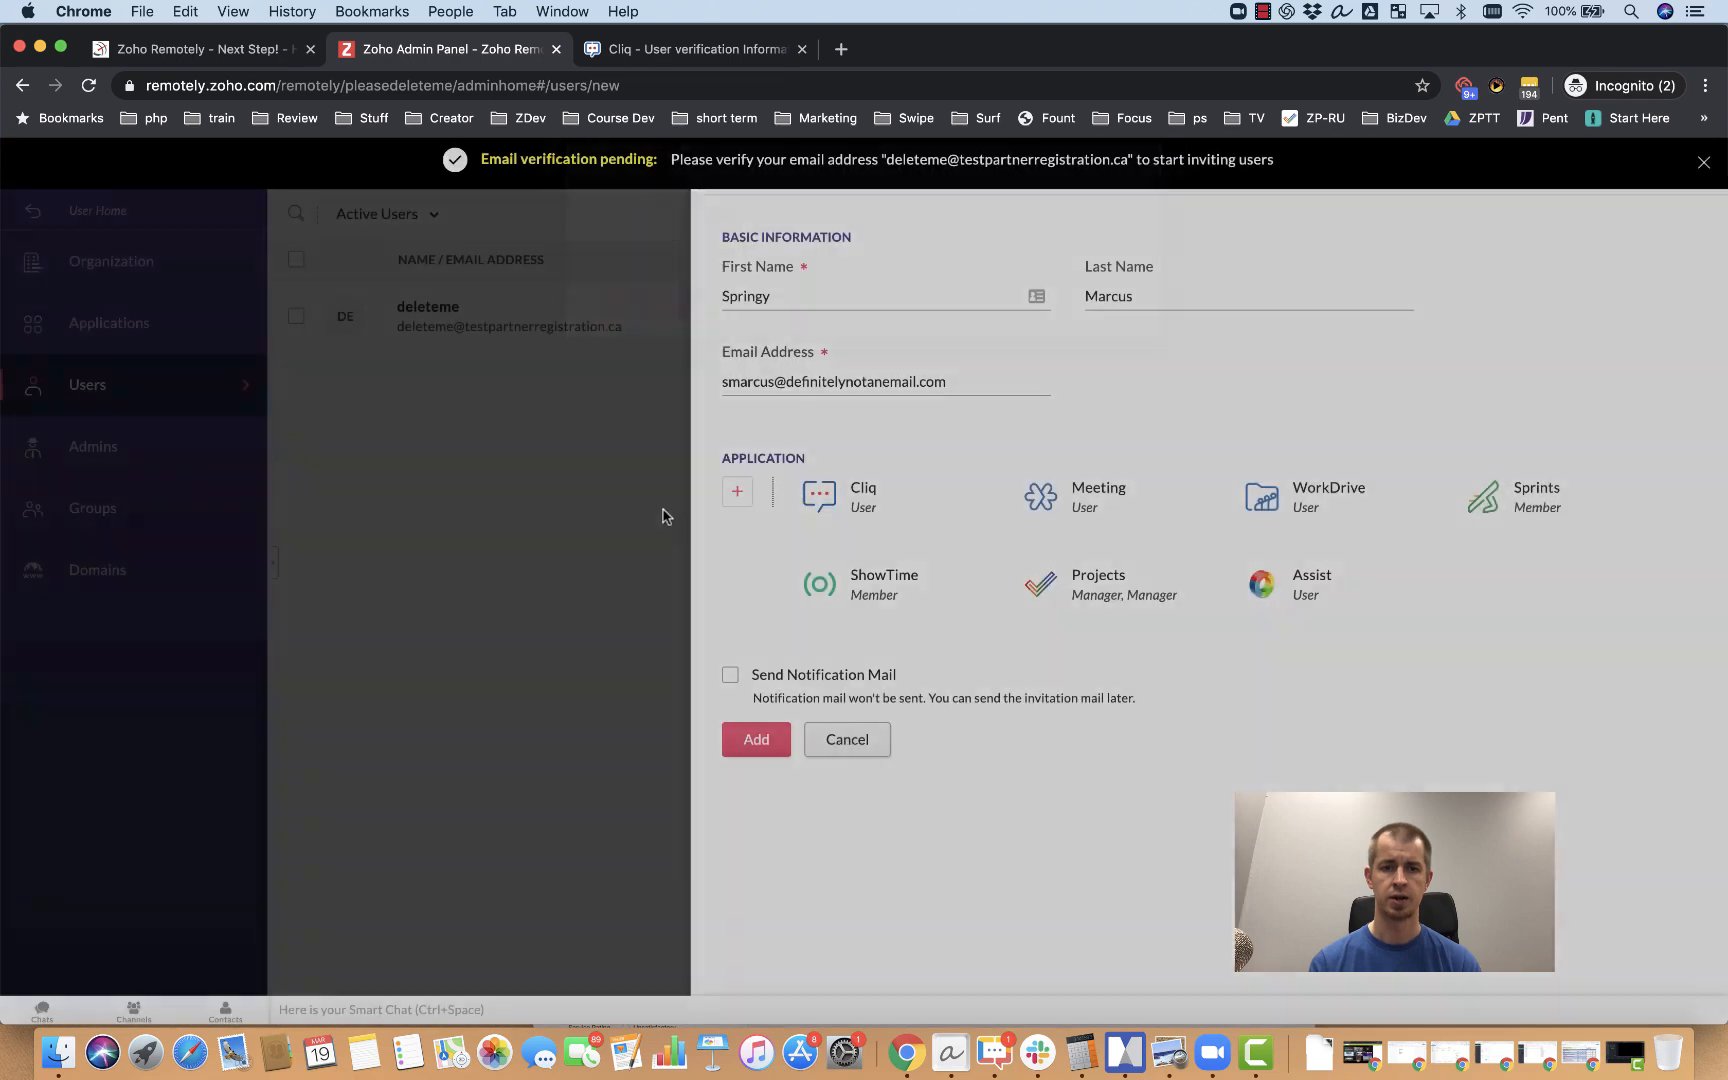
Step: Attempt to enable Send Notification Mail; it stays off because the account is unconfirmed
{"action": "left_click", "coordinate": [729, 675]}
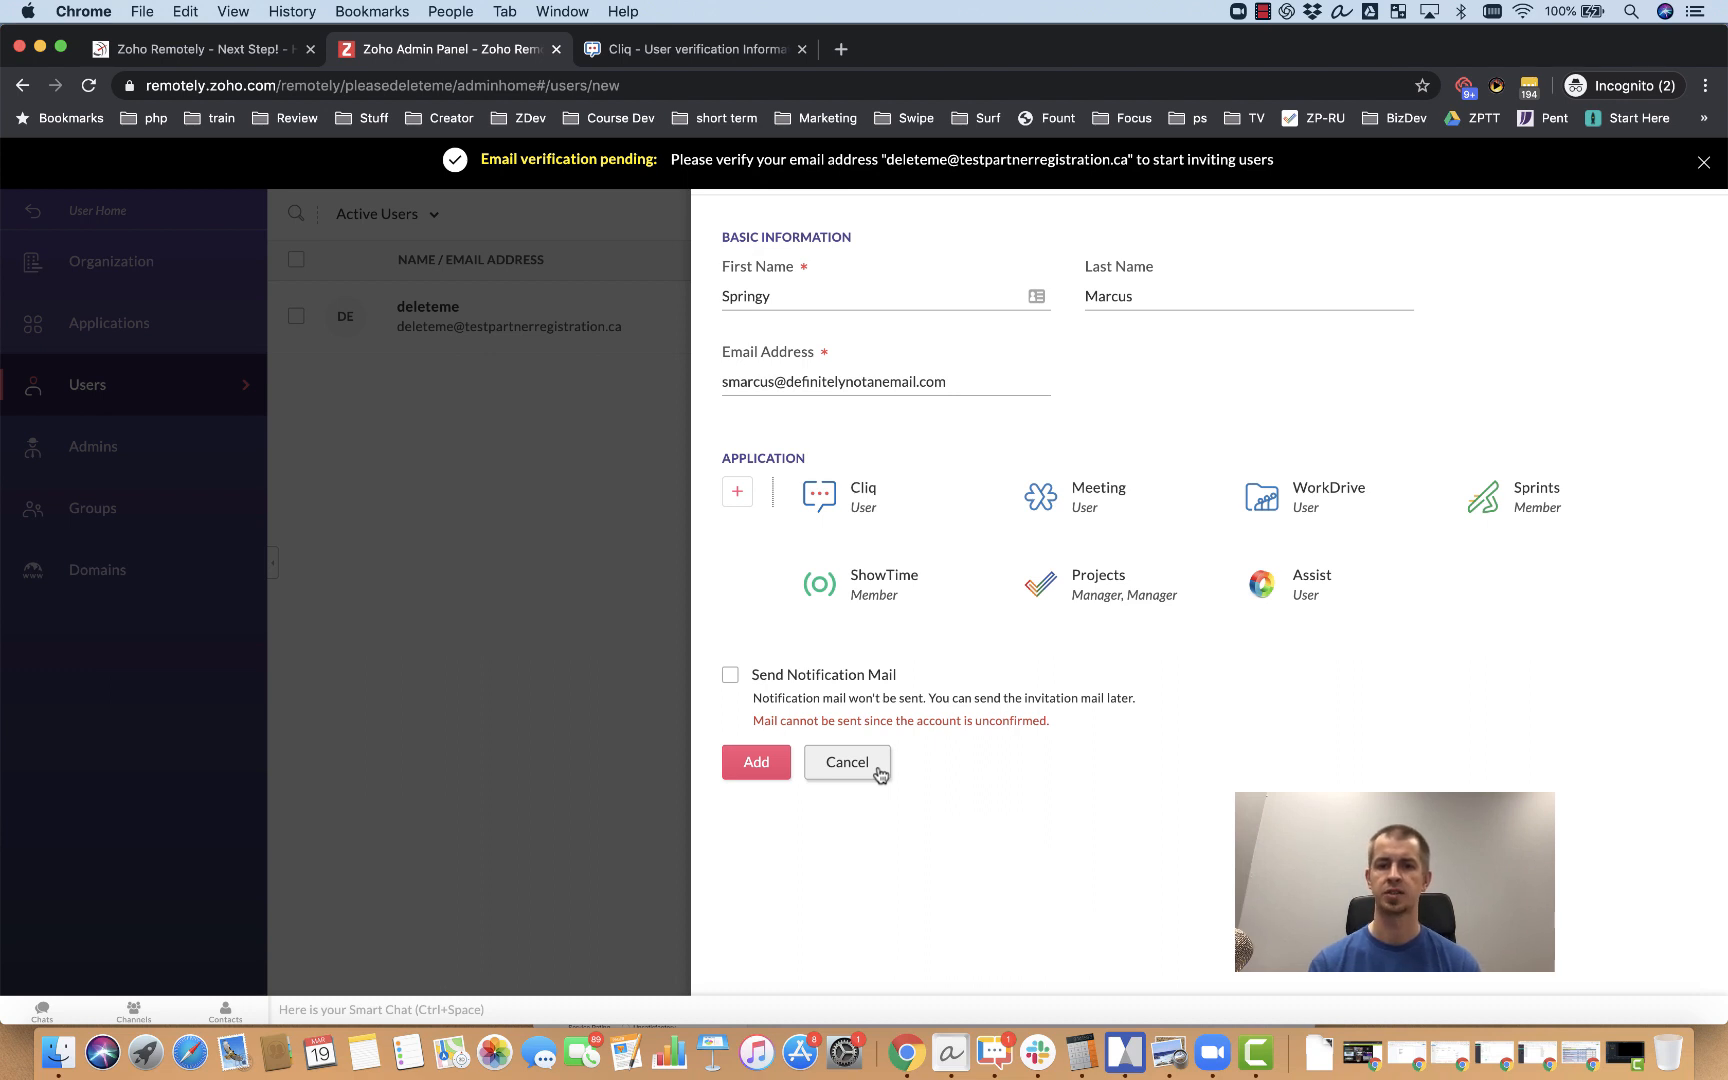
{"action": "mouse_move", "coordinate": [918, 586]}
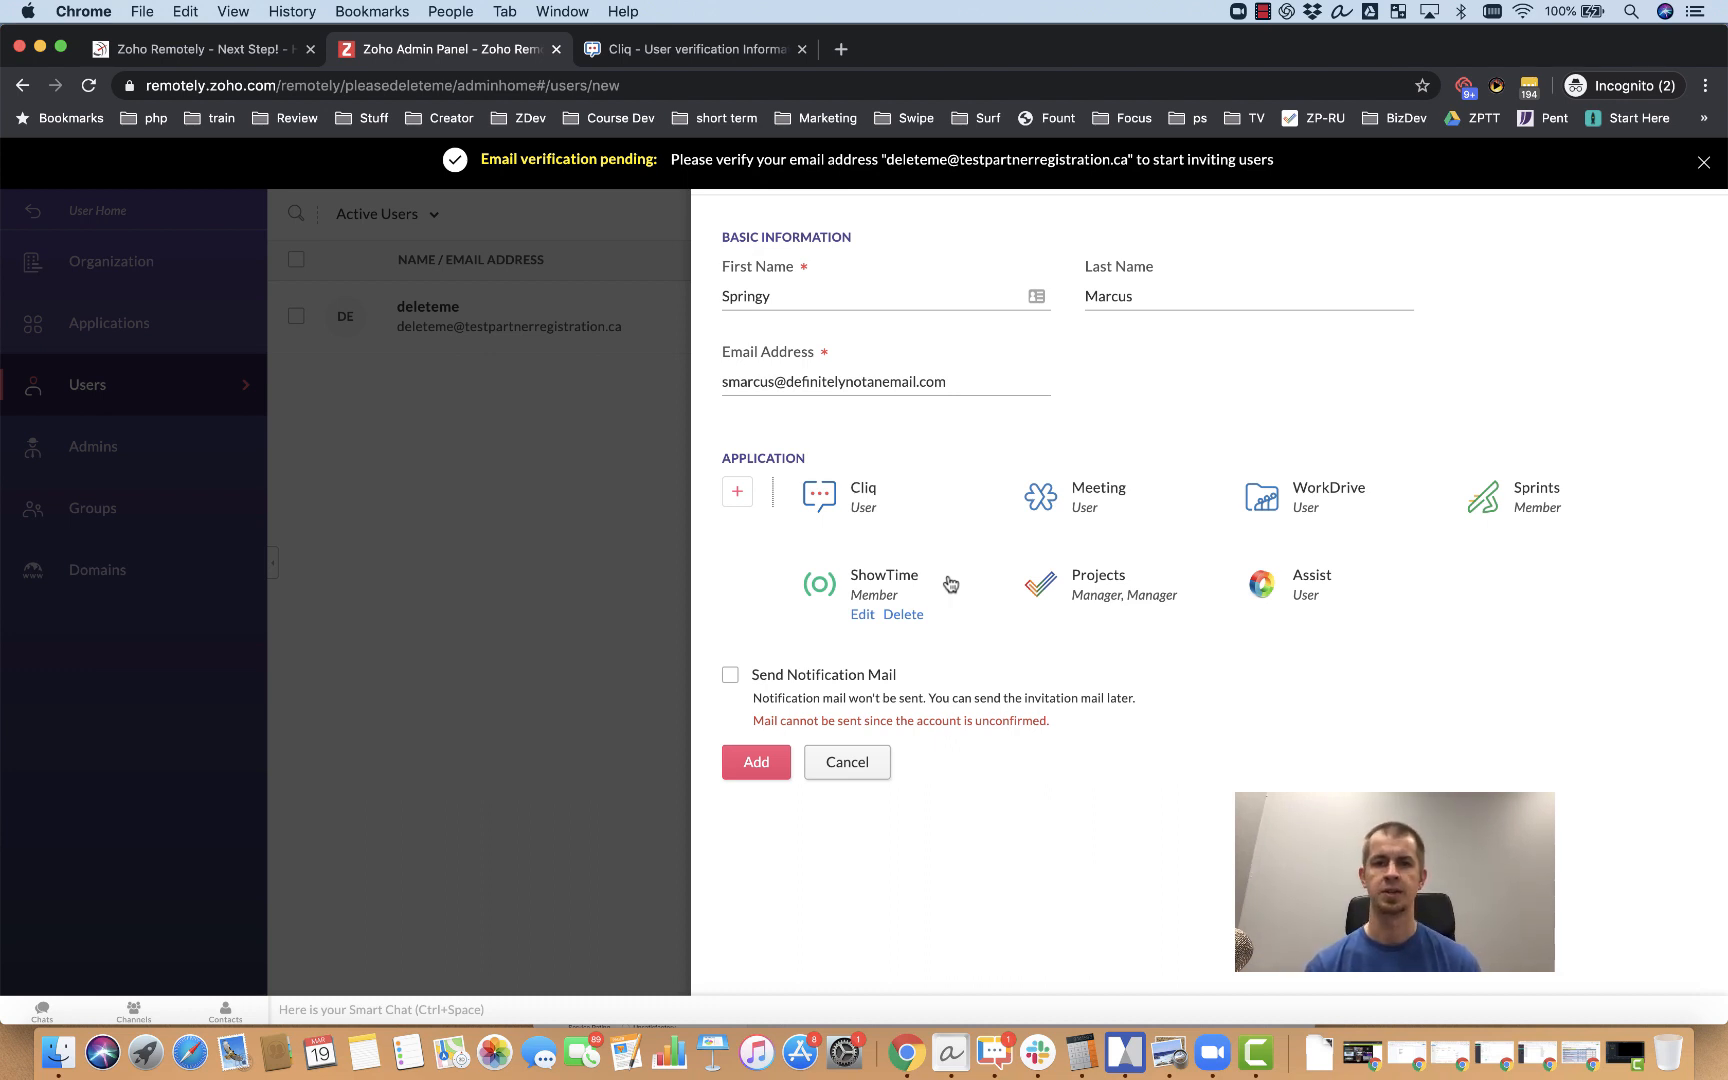
{"action": "mouse_move", "coordinate": [944, 512]}
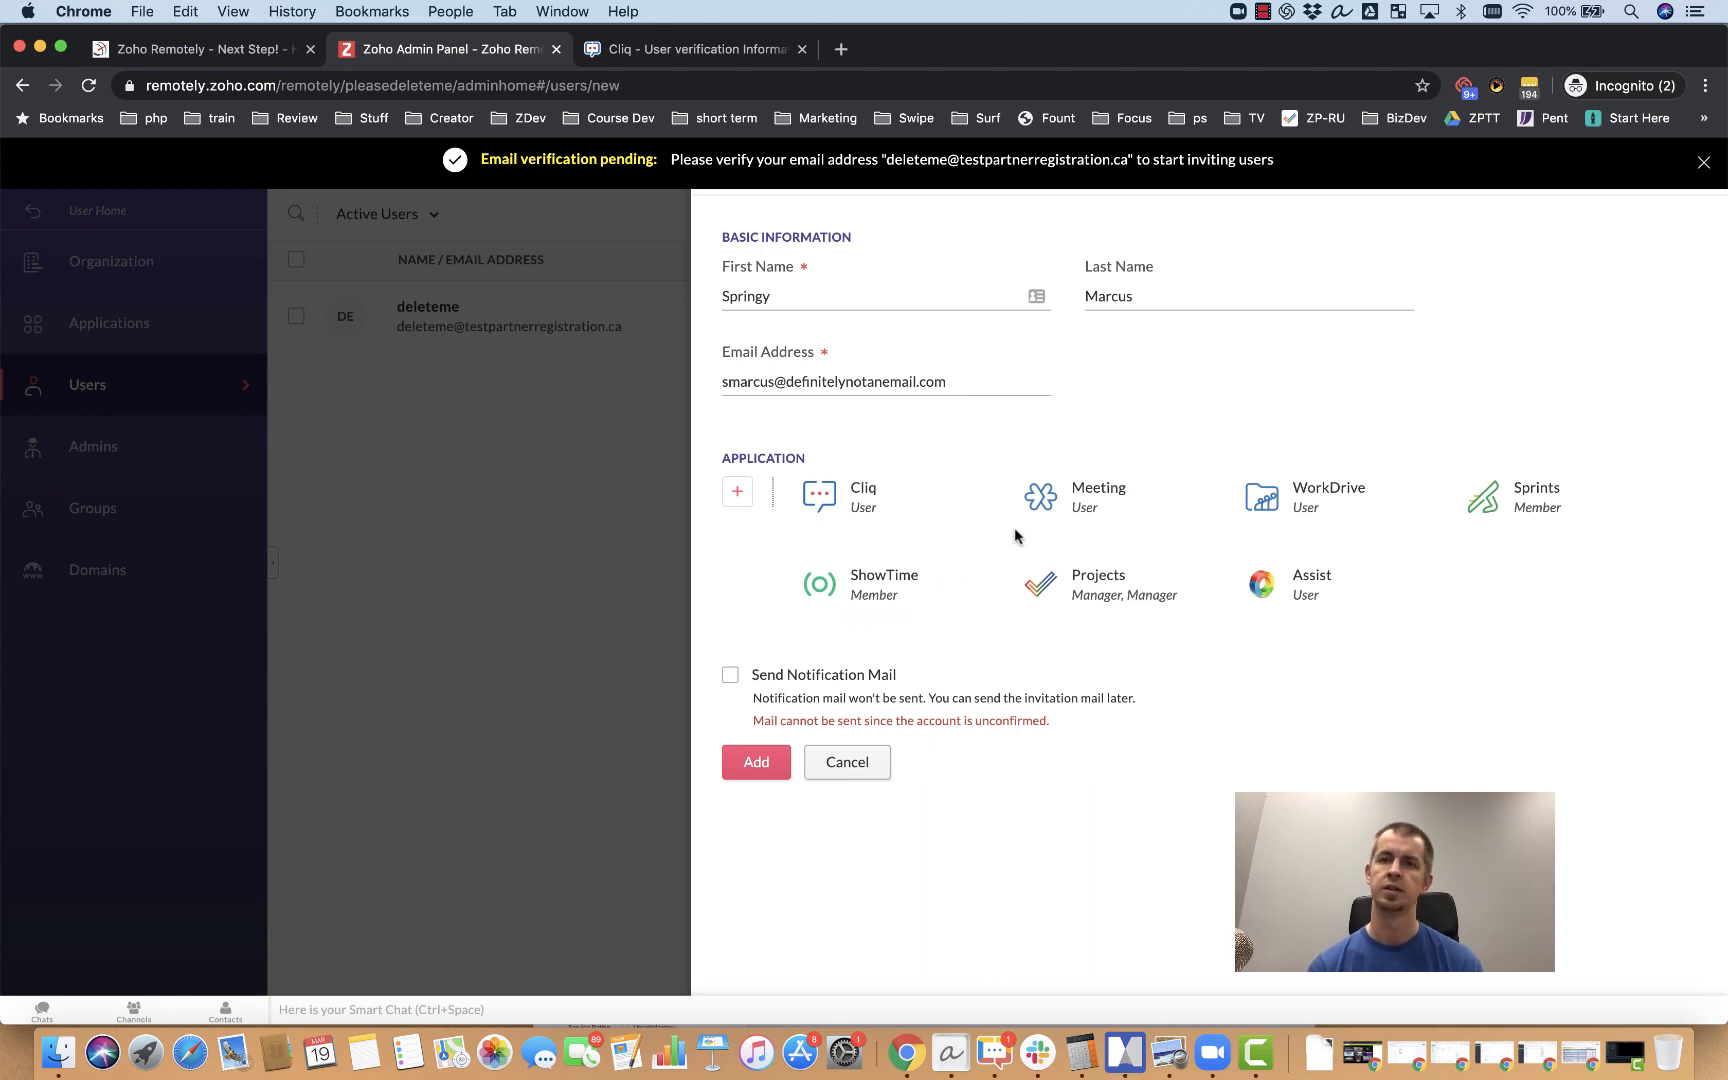
{"action": "mouse_move", "coordinate": [987, 548]}
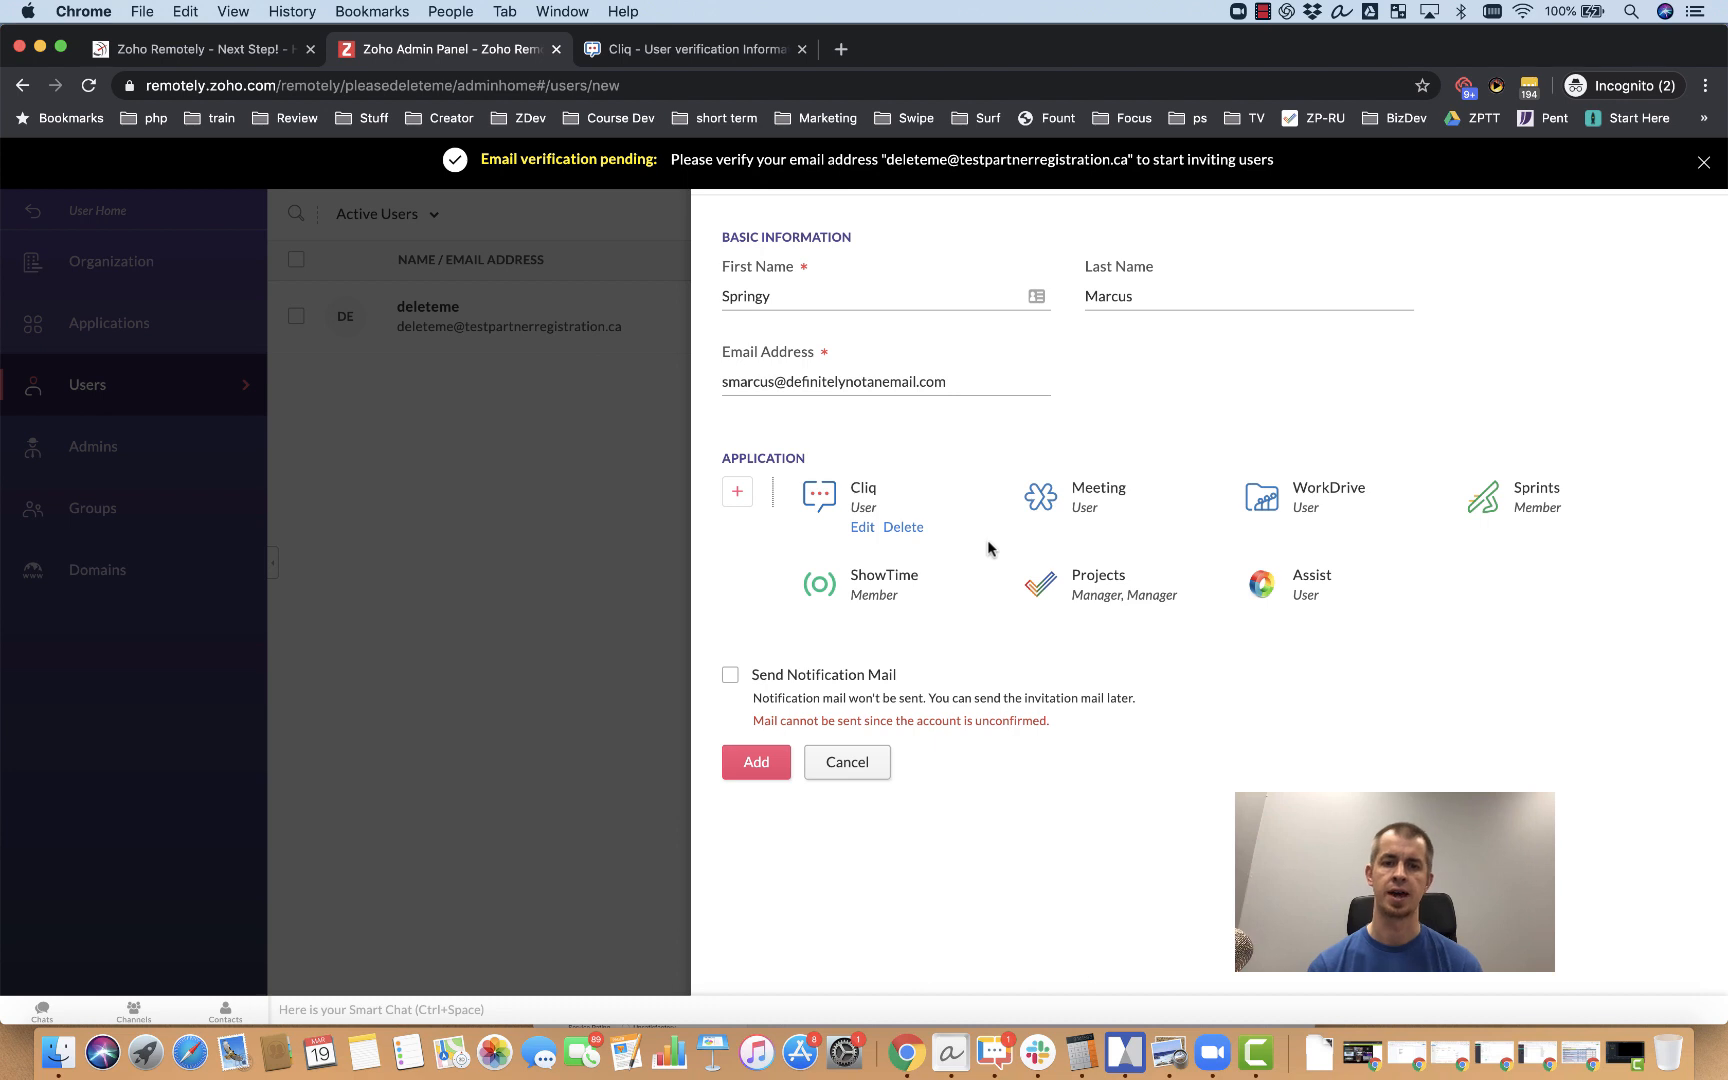